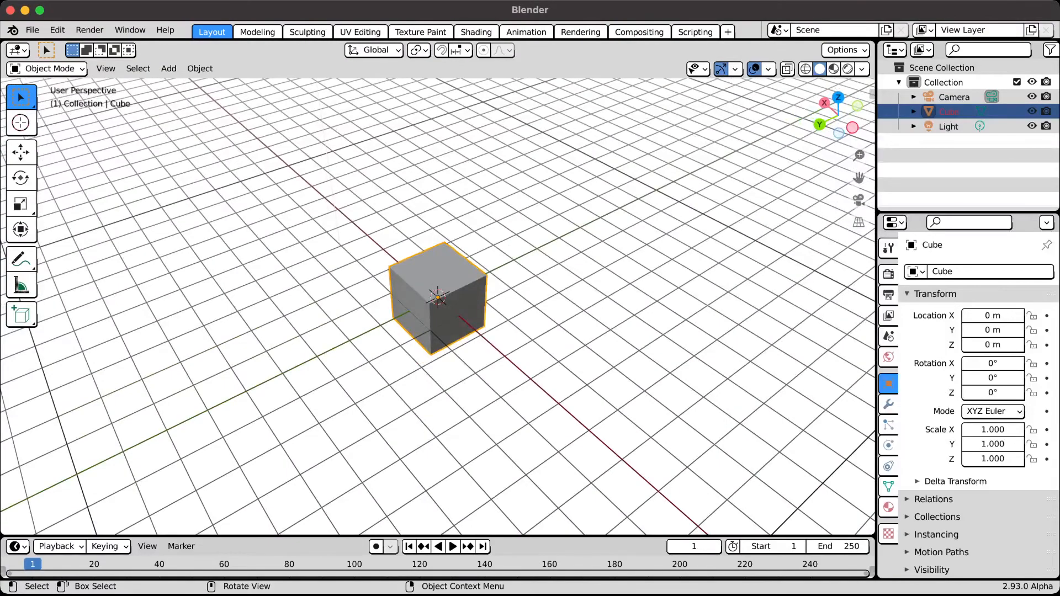
# - Add a Bevel modifier to the default cube
pyautogui.moveTo(438, 307); pyautogui.dragTo(457, 243, button='middle')
pyautogui.scroll(3, 438, 307)
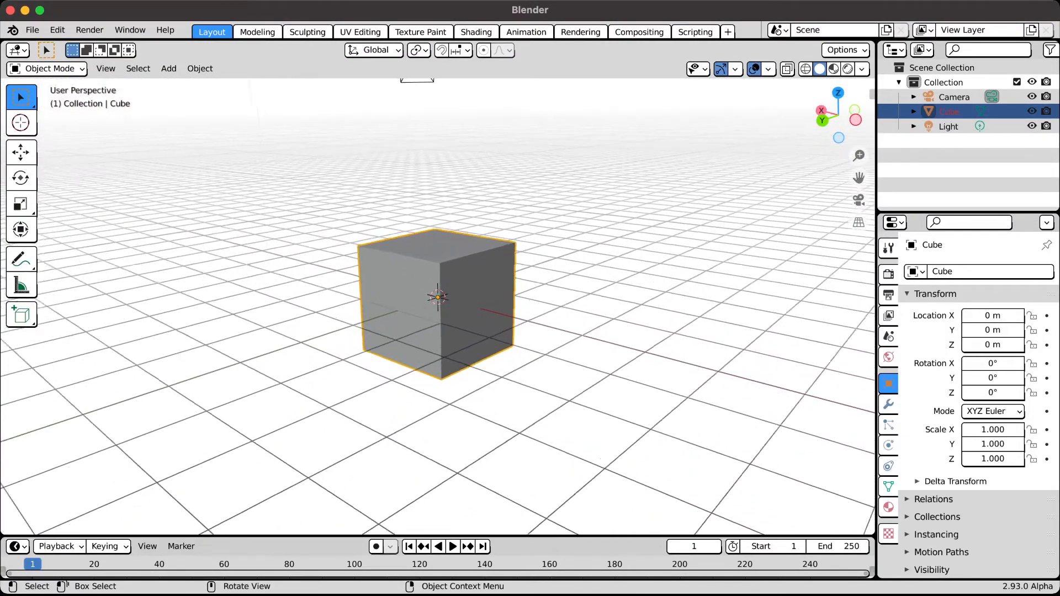
pyautogui.scroll(3, 437, 307)
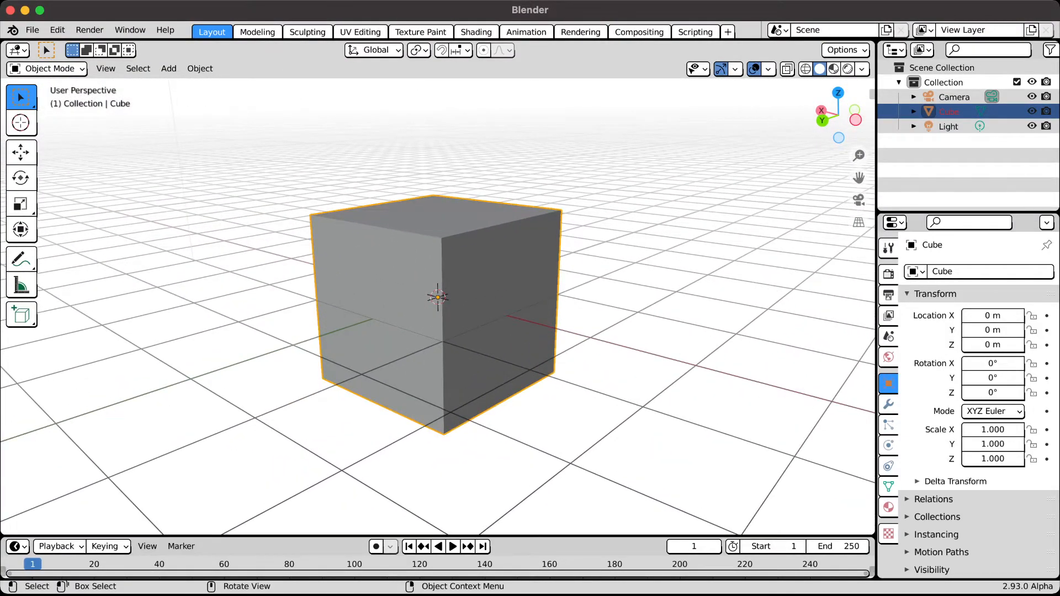
pyautogui.click(888, 404)
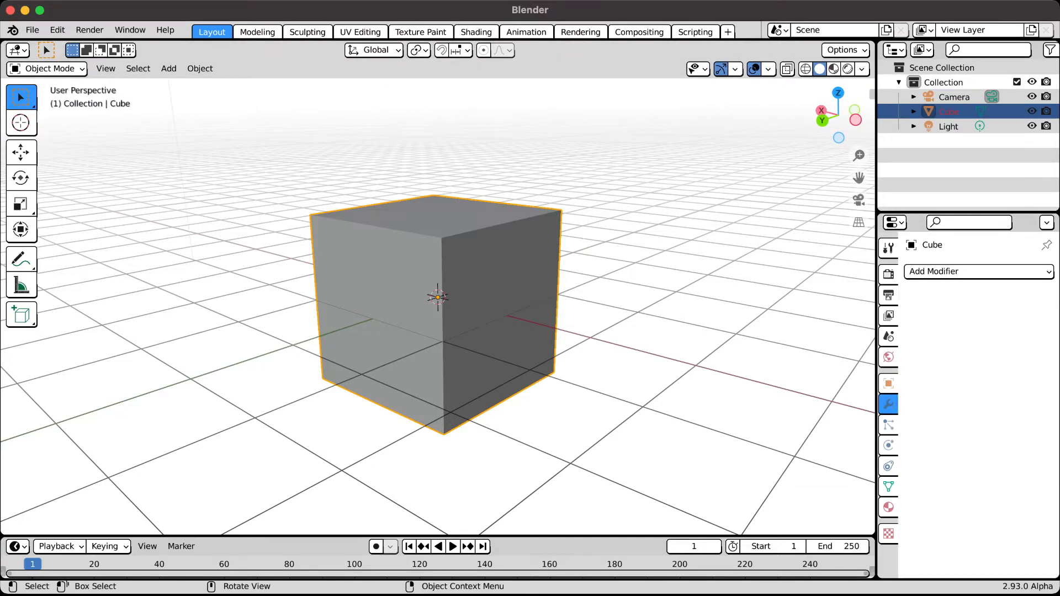
pyautogui.click(977, 271)
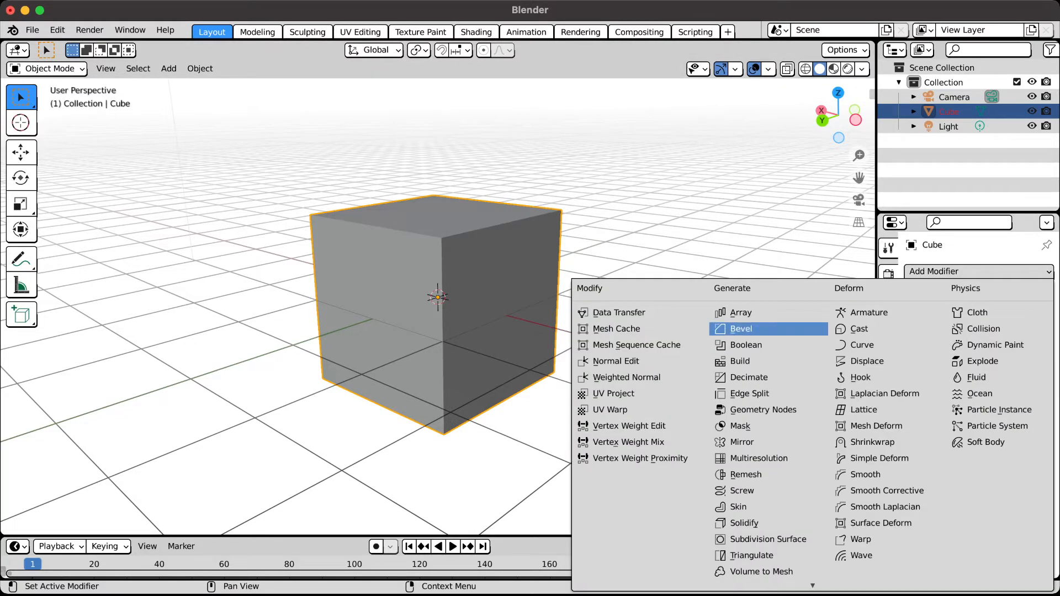
pyautogui.click(741, 328)
# - Enlarge the timeline area as a Geometry Node Editor and create a new geometry node tree on the cube
pyautogui.moveTo(438, 297); pyautogui.dragTo(380, 315, button='middle')
pyautogui.moveTo(380, 535); pyautogui.dragTo(380, 286)
pyautogui.click(16, 296)
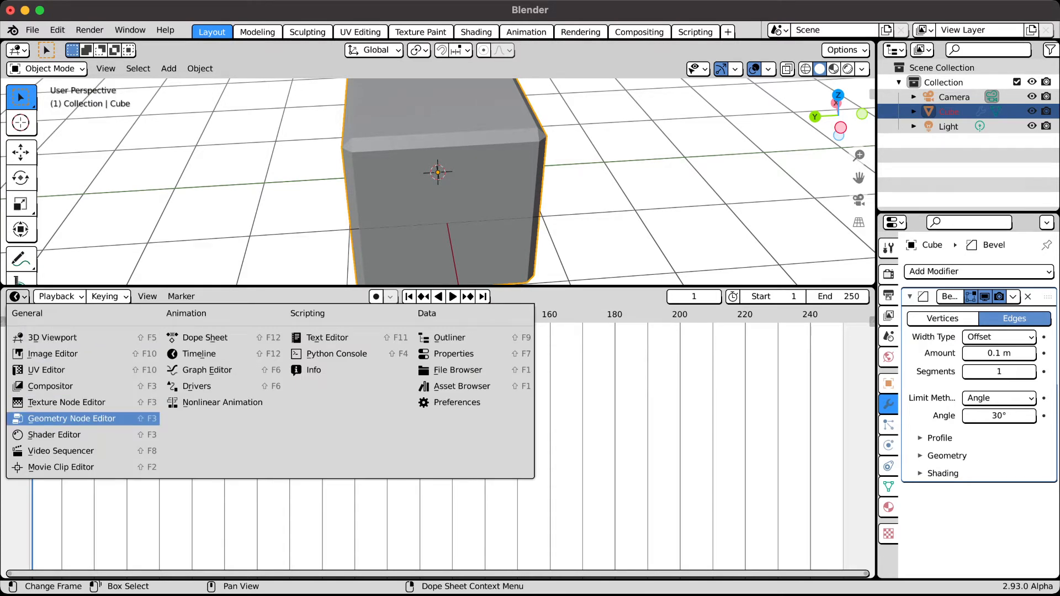
pyautogui.click(72, 419)
pyautogui.click(433, 297)
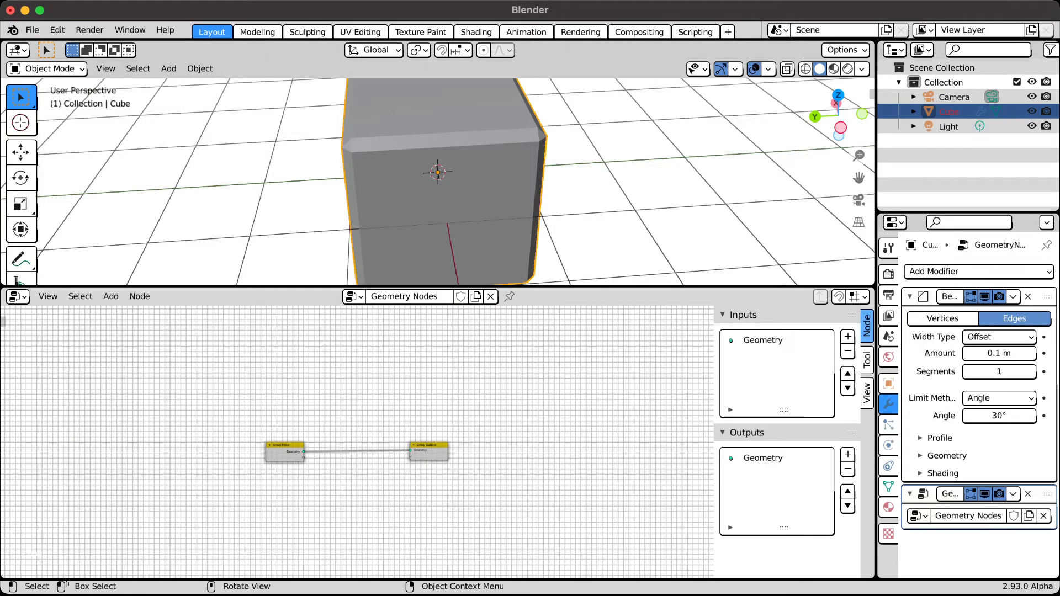
# - Hide the node editor's sidebar and move the Group Input node farther away from Group Output
pyautogui.press('n')
pyautogui.scroll(5, 438, 443)
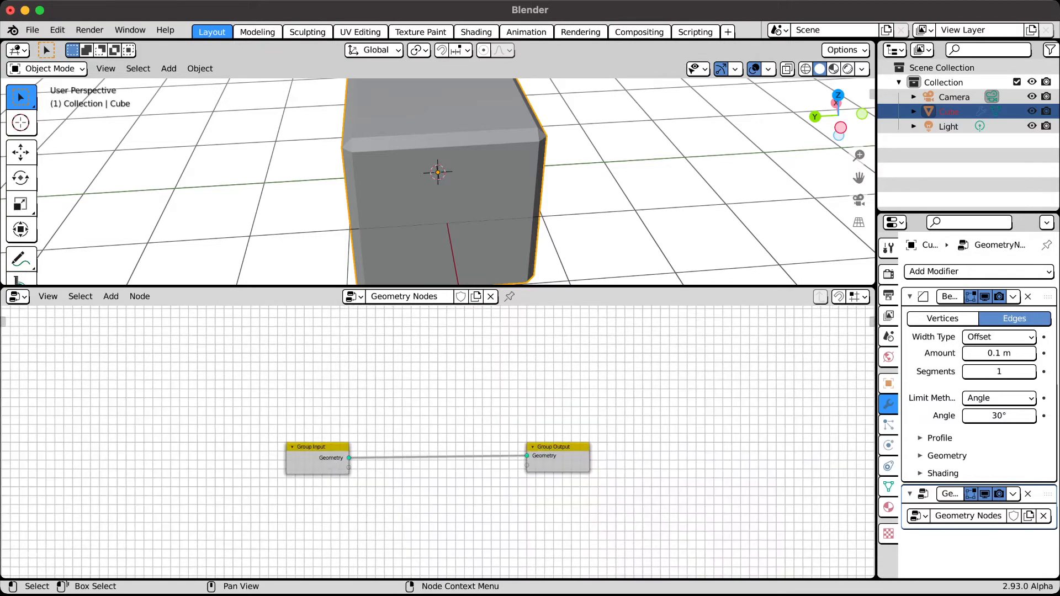
pyautogui.moveTo(438, 443); pyautogui.dragTo(409, 362, button='middle')
pyautogui.scroll(1, 438, 443)
pyautogui.moveTo(438, 443); pyautogui.dragTo(492, 468, button='middle')
pyautogui.scroll(-1, 438, 443)
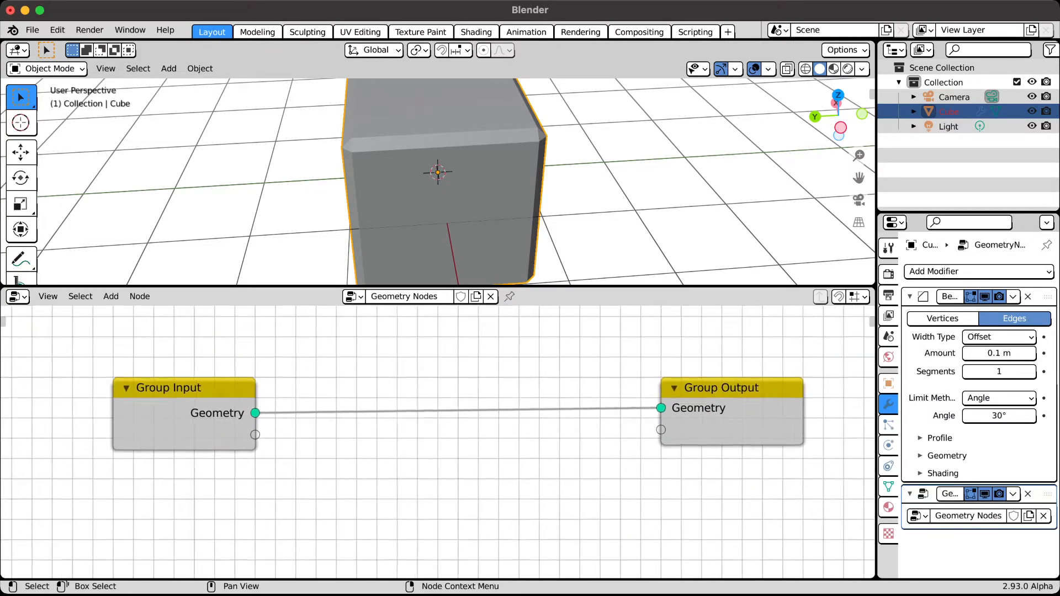
pyautogui.click(220, 418)
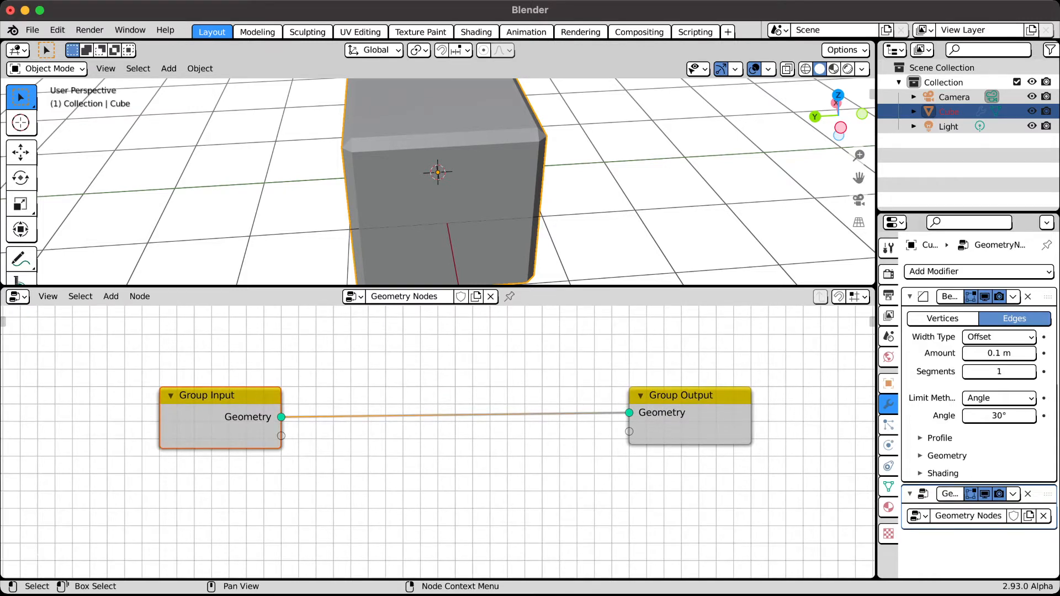
pyautogui.moveTo(220, 418); pyautogui.dragTo(110, 417)
# - Insert an Attribute Separate XYZ node on the link between Group Input and Group Output
pyautogui.hotkey('shift', 'a')
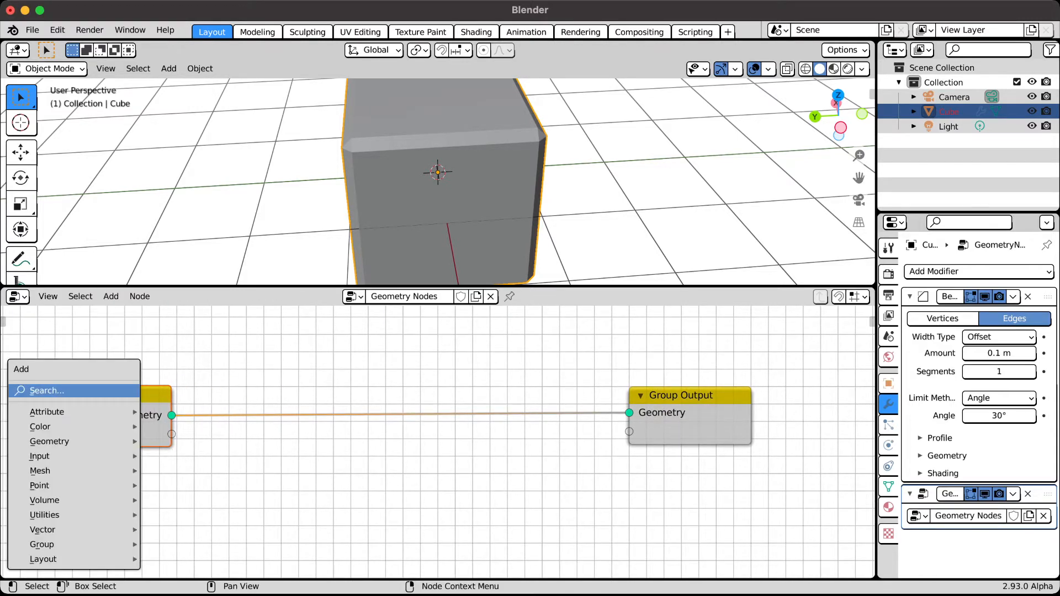
pyautogui.moveTo(46, 412)
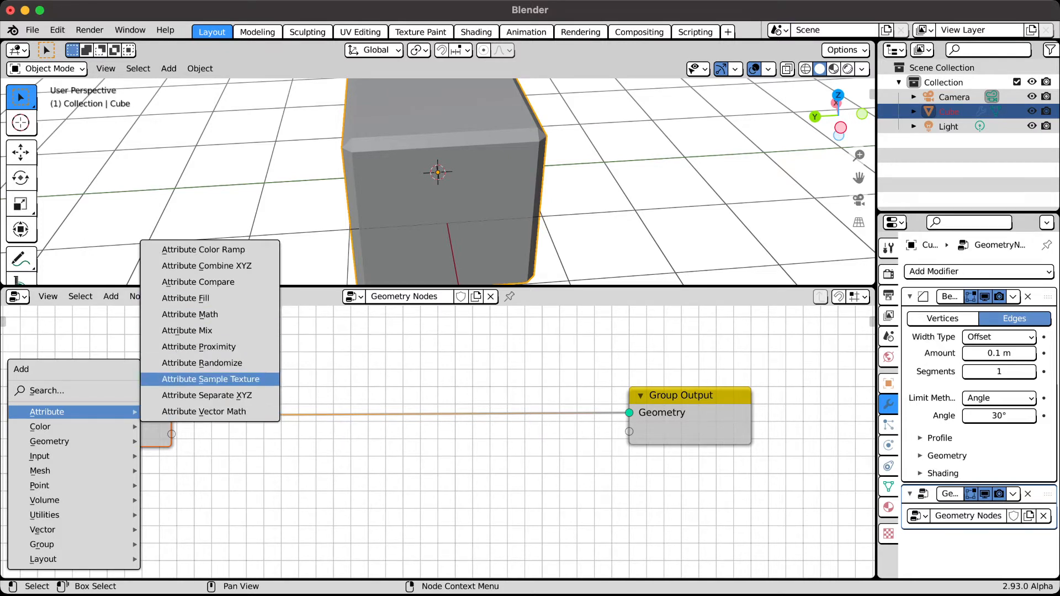
pyautogui.click(207, 395)
pyautogui.click(205, 371)
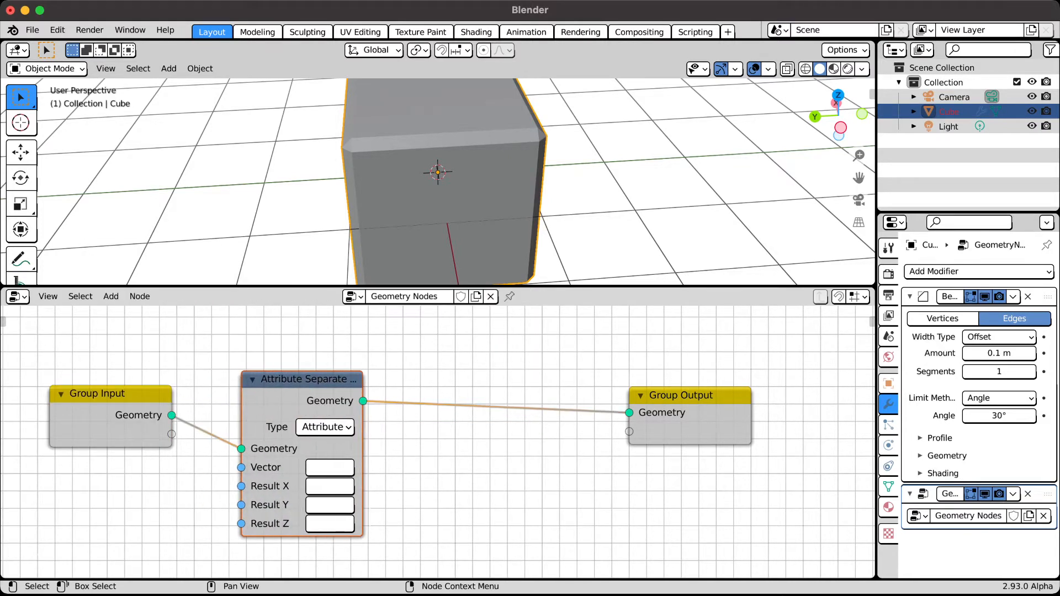
pyautogui.moveTo(302, 379); pyautogui.dragTo(270, 379)
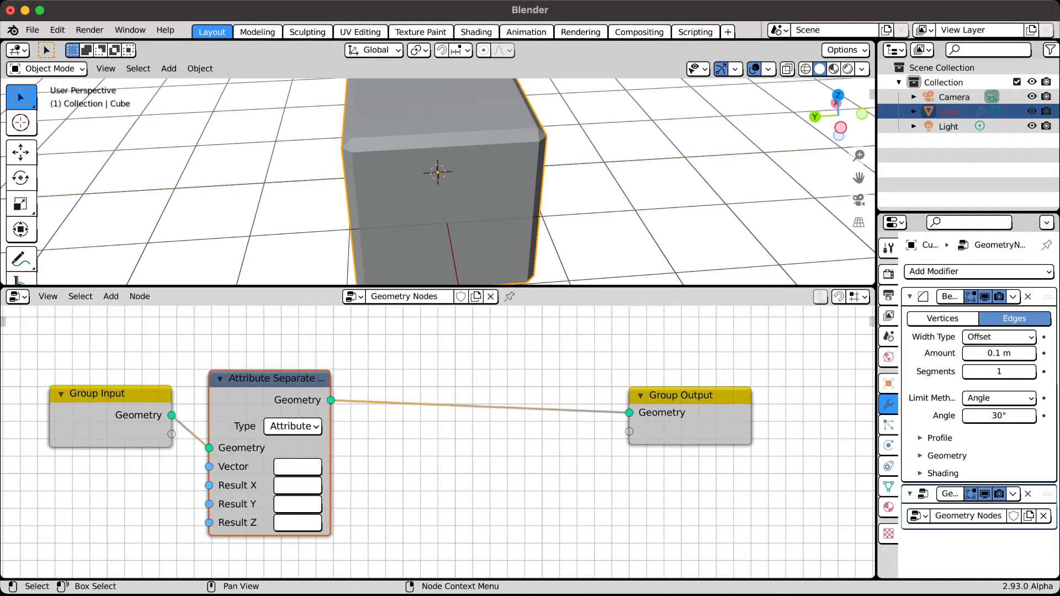
# - Set the Separate XYZ node's Vector to position and its X, Y and Z results to px, py and pz, and place it beside Group Input
pyautogui.click(297, 467)
pyautogui.write('position')
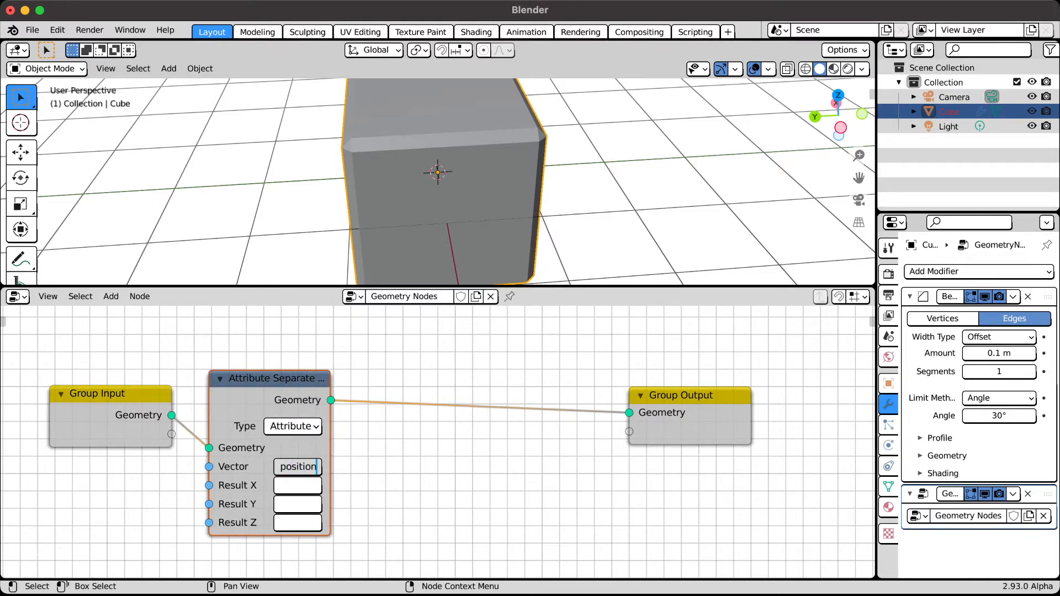
pyautogui.press('Tab')
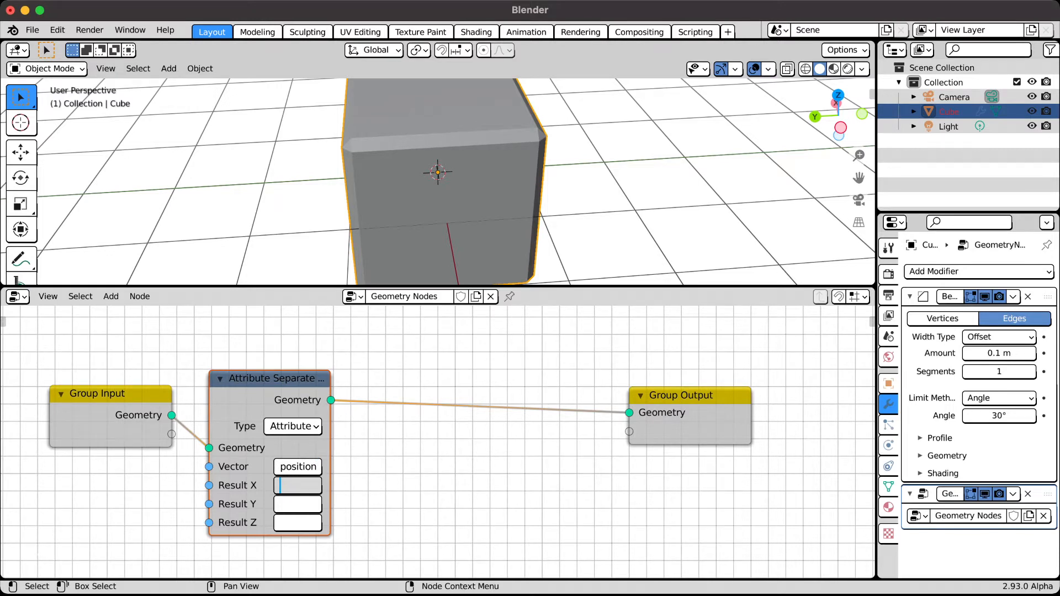
pyautogui.write('px')
pyautogui.press('Tab')
pyautogui.write('py')
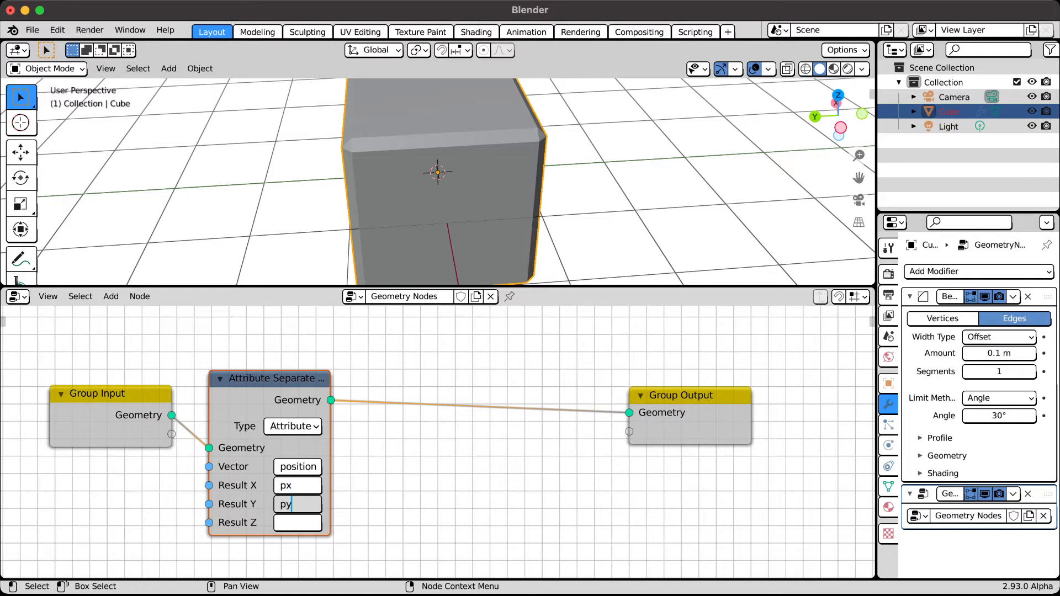
pyautogui.press('Tab')
pyautogui.write('pz')
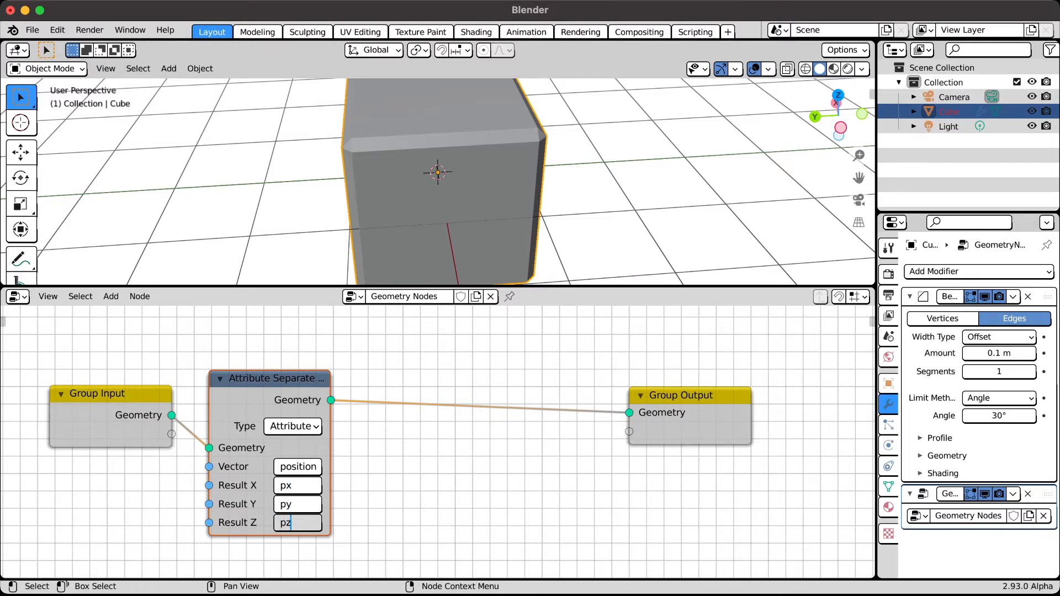
pyautogui.press('Return')
pyautogui.moveTo(265, 378); pyautogui.dragTo(246, 346)
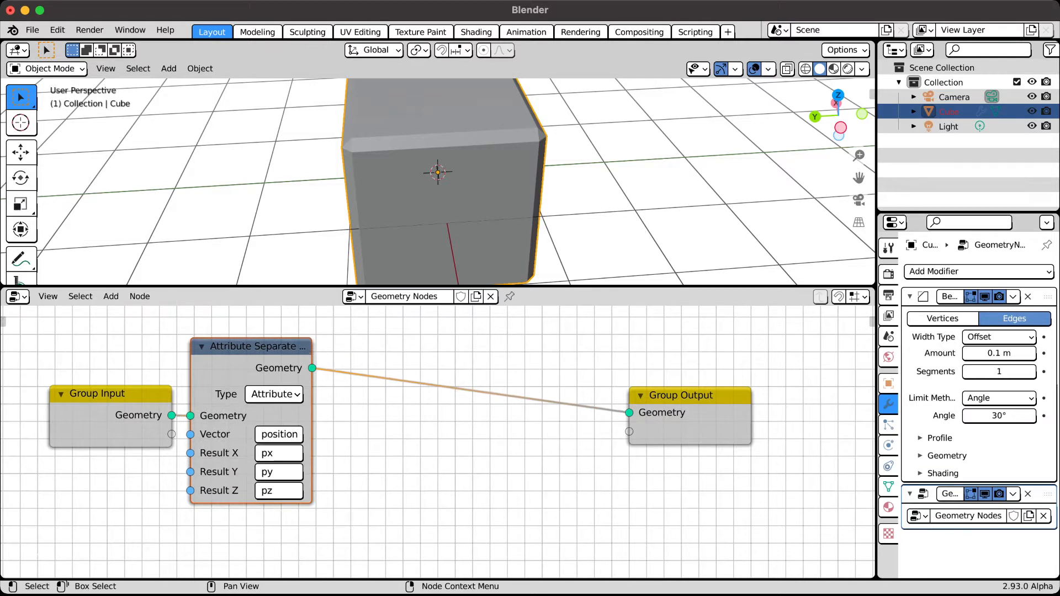
# - Make room before Group Output and insert an Attribute Math node set to Round after the Separate XYZ node
pyautogui.moveTo(679, 395); pyautogui.dragTo(829, 359)
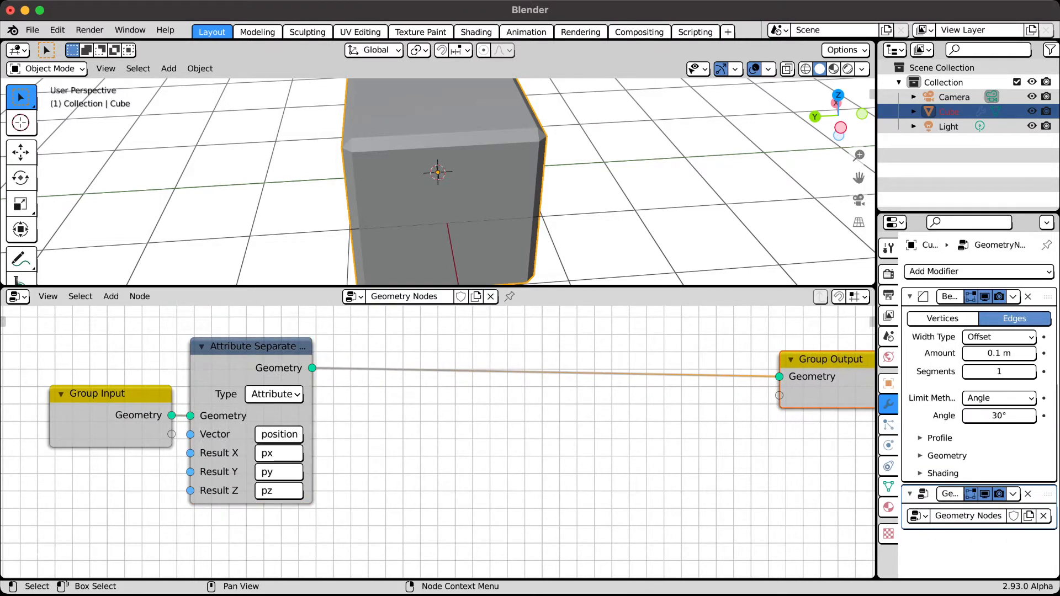
pyautogui.hotkey('shift', 'a')
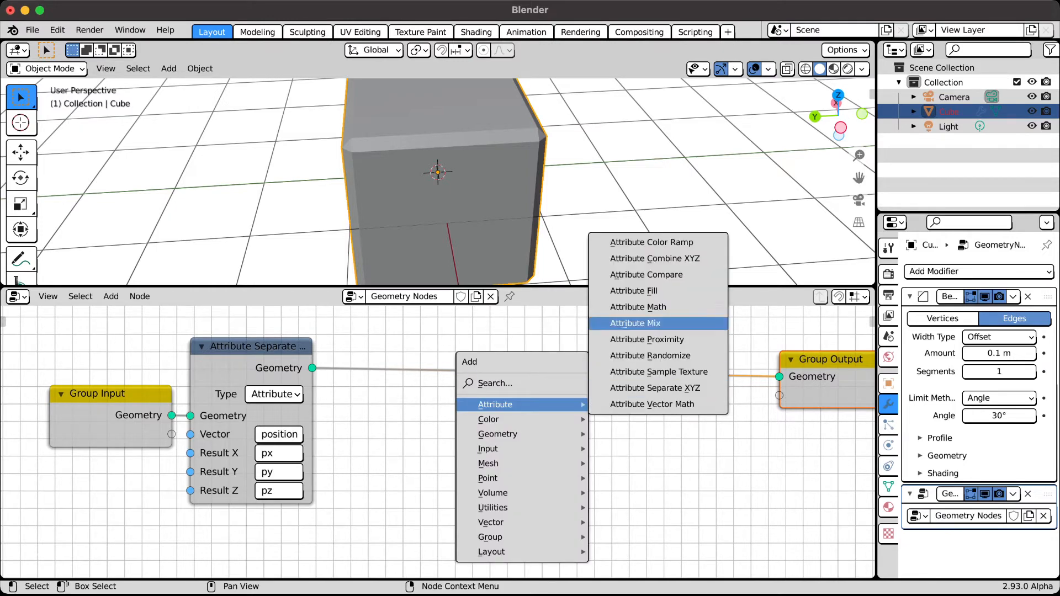
pyautogui.click(637, 307)
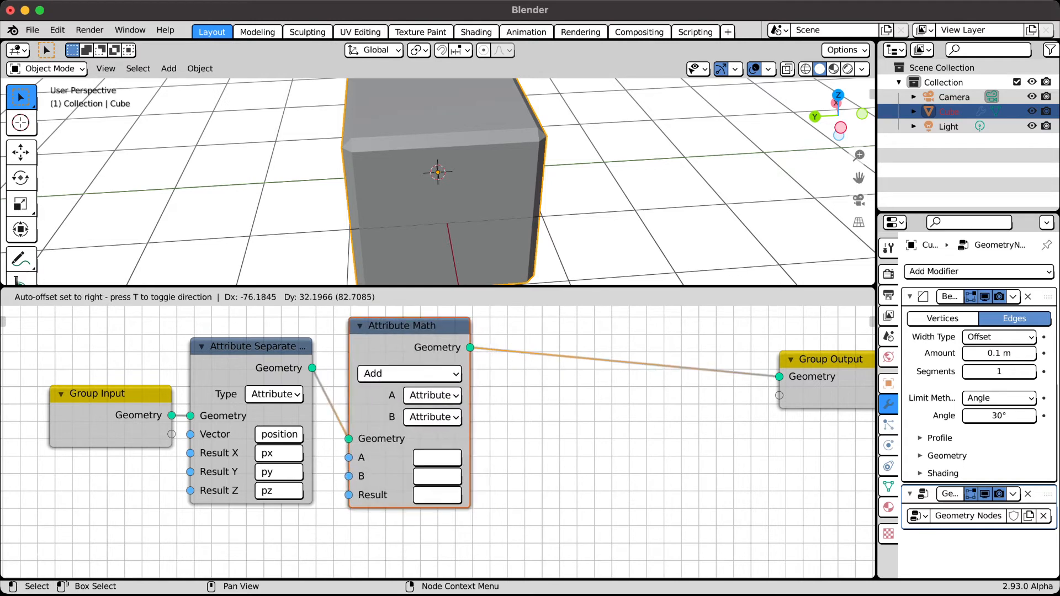
pyautogui.click(349, 317)
pyautogui.click(409, 374)
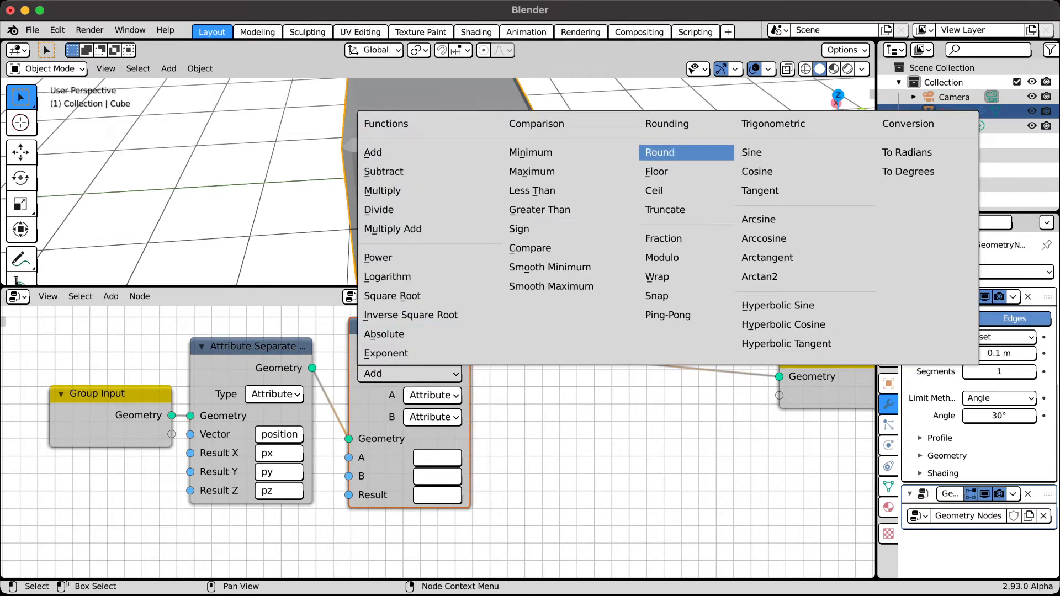
pyautogui.click(660, 152)
# - Set the Round node's A attribute to px and its Result to ipx, and move it closer to the Separate XYZ node
pyautogui.click(437, 436)
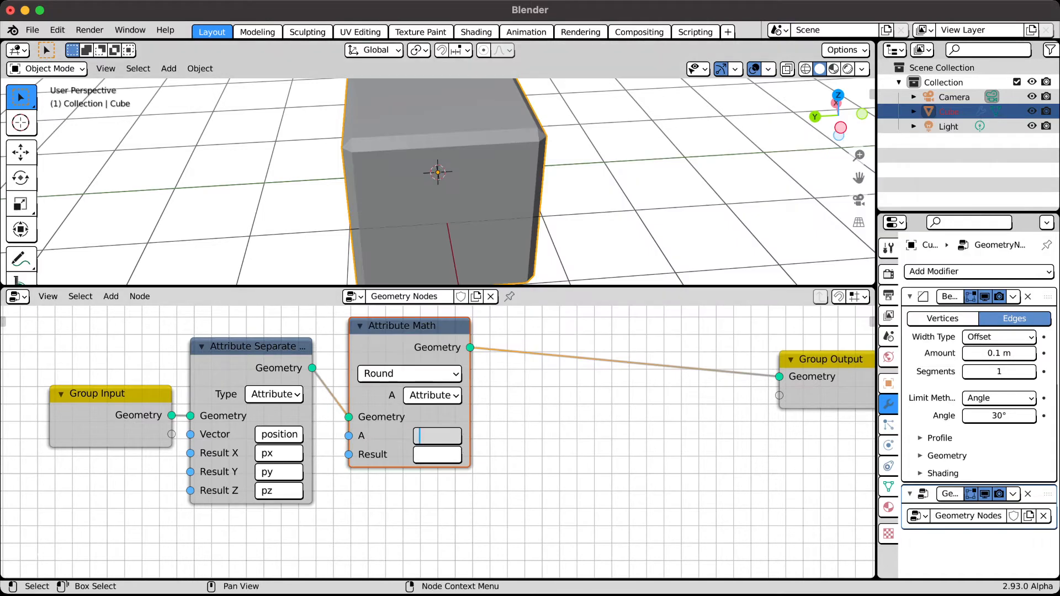
pyautogui.write('px')
pyautogui.press('Return')
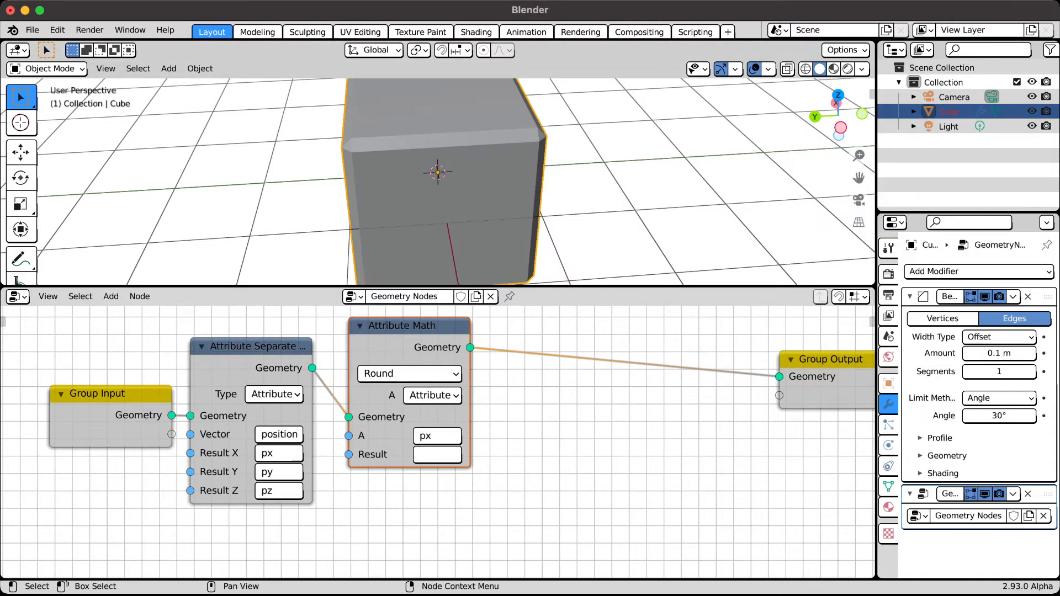
pyautogui.click(437, 454)
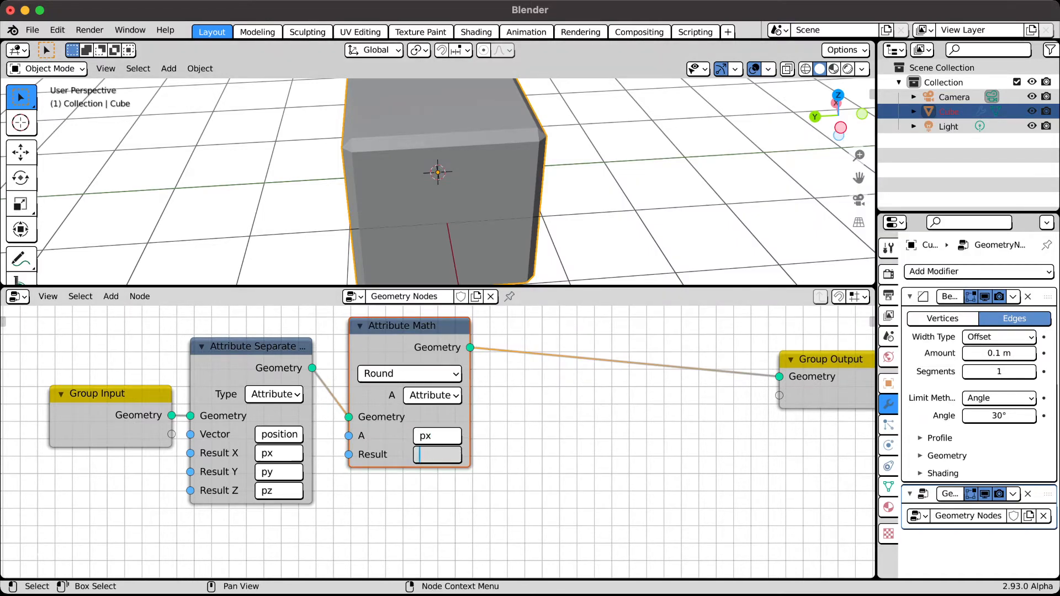
pyautogui.write('ipx')
pyautogui.press('Return')
pyautogui.moveTo(409, 326); pyautogui.dragTo(394, 325)
# - Duplicate the Round math node twice, chaining both copies between the original and Group Output
pyautogui.moveTo(552, 442); pyautogui.dragTo(486, 477, button='middle')
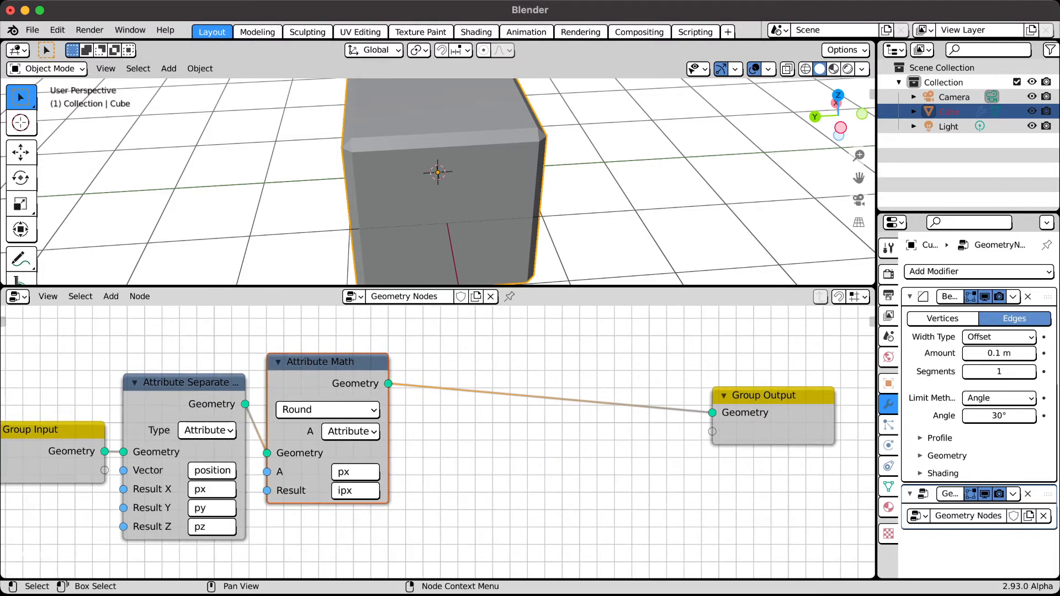
pyautogui.hotkey('shift', 'd')
pyautogui.press('Return')
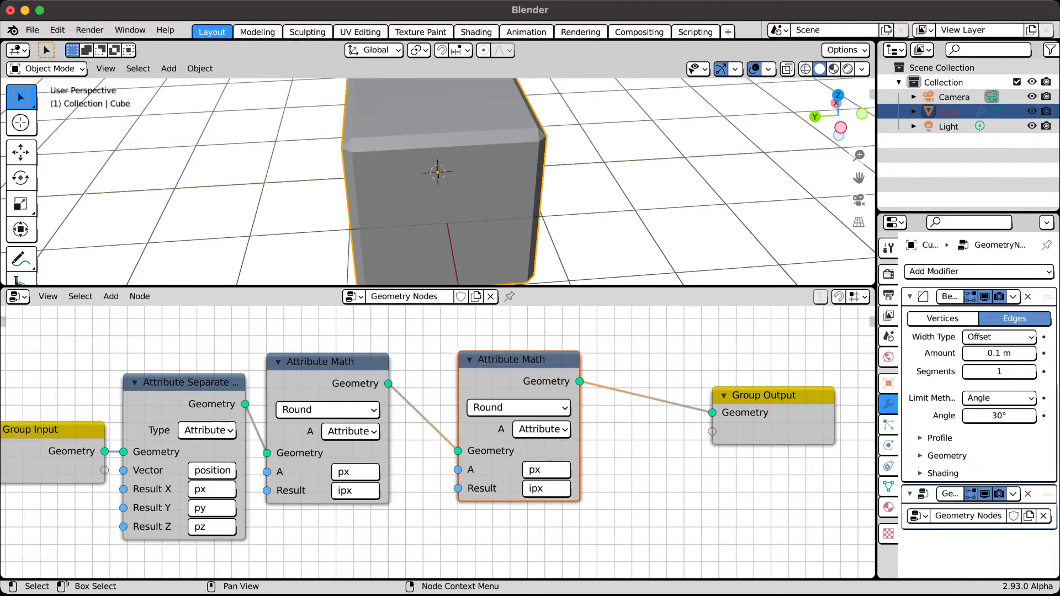
pyautogui.hotkey('shift', 'd')
pyautogui.press('Return')
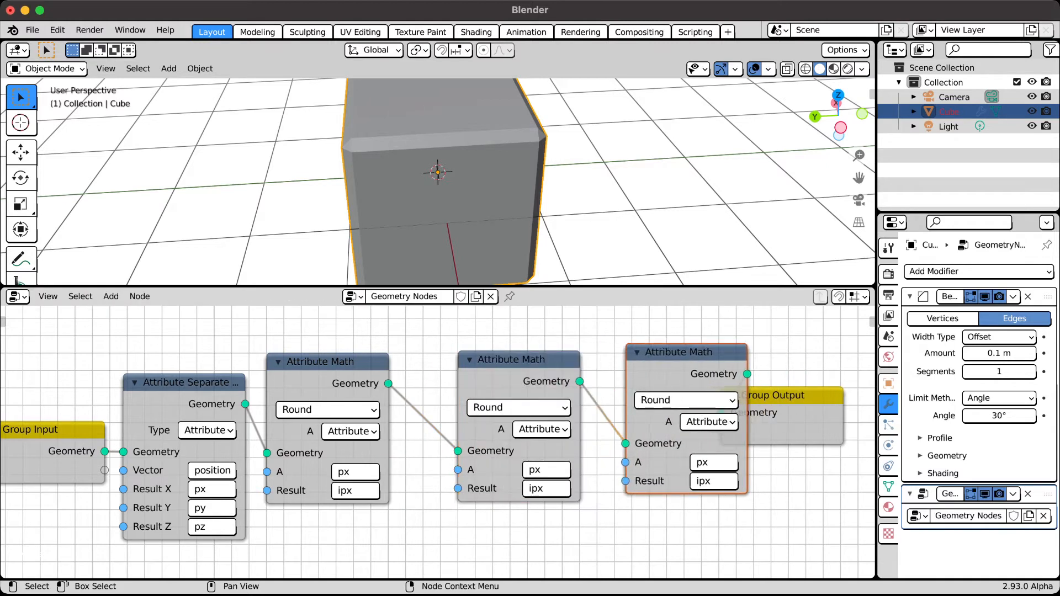
# - Place the second Round node beside the first and set its A attribute to py and Result to ipy
pyautogui.moveTo(511, 360); pyautogui.dragTo(461, 363)
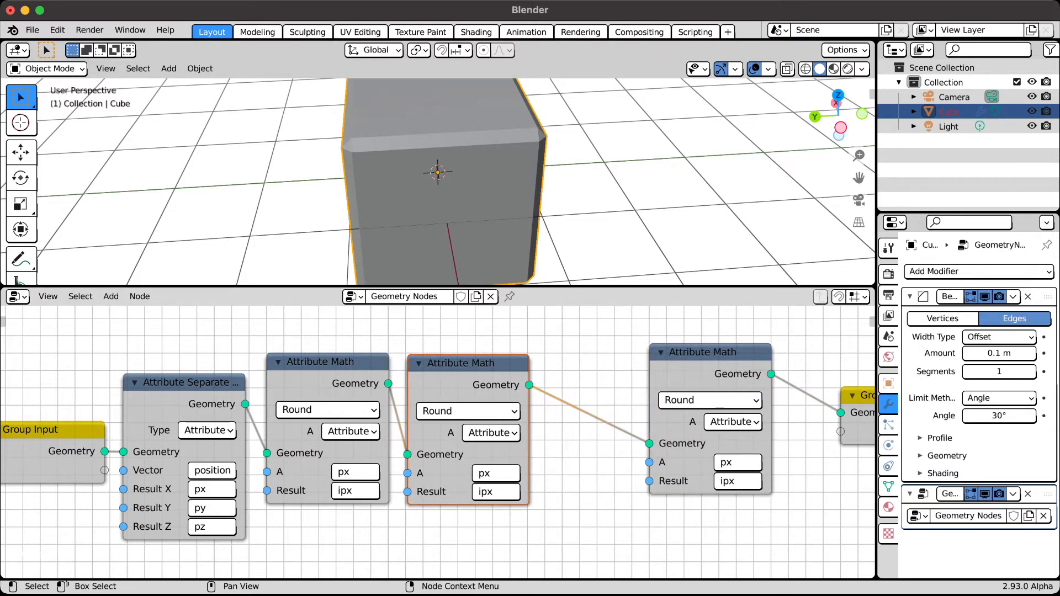
pyautogui.click(496, 473)
pyautogui.write('py')
pyautogui.press('Tab')
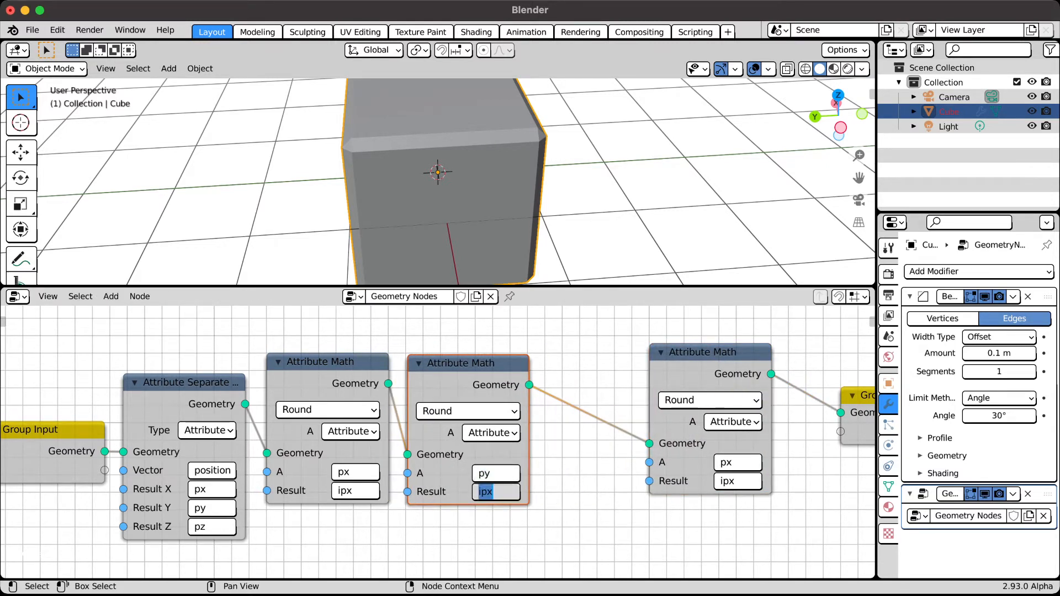
pyautogui.press('End')
pyautogui.press('BackSpace')
pyautogui.write('y')
pyautogui.press('Return')
# - Place the third Round node beside the second and set its A attribute to pz and Result to ipz
pyautogui.moveTo(710, 352); pyautogui.dragTo(608, 363)
pyautogui.click(635, 473)
pyautogui.press('Right')
pyautogui.press('BackSpace')
pyautogui.write('z')
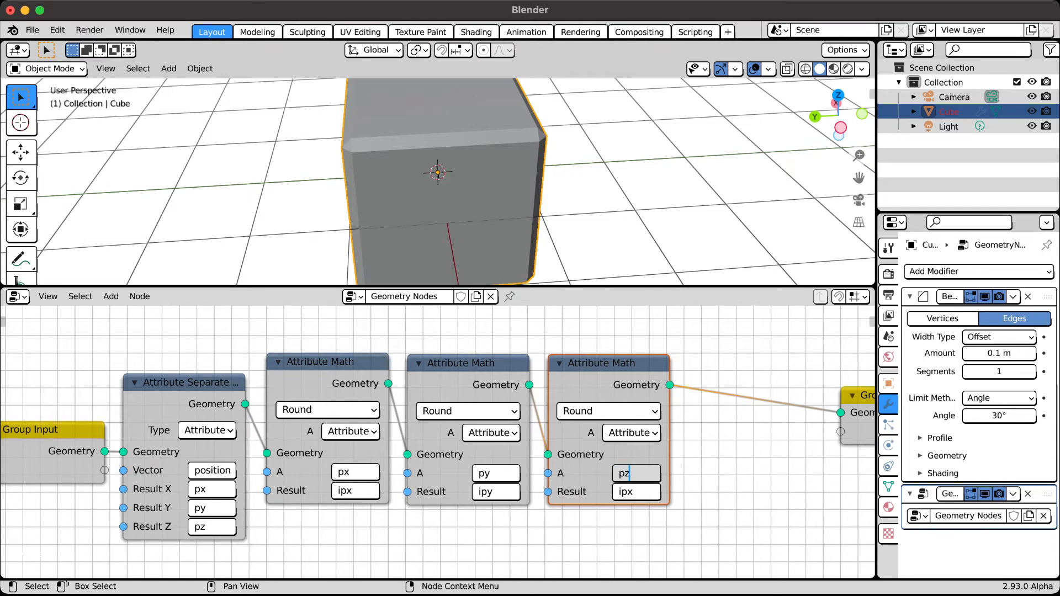
pyautogui.press('Tab')
pyautogui.press('Right')
pyautogui.press('BackSpace')
pyautogui.write('z')
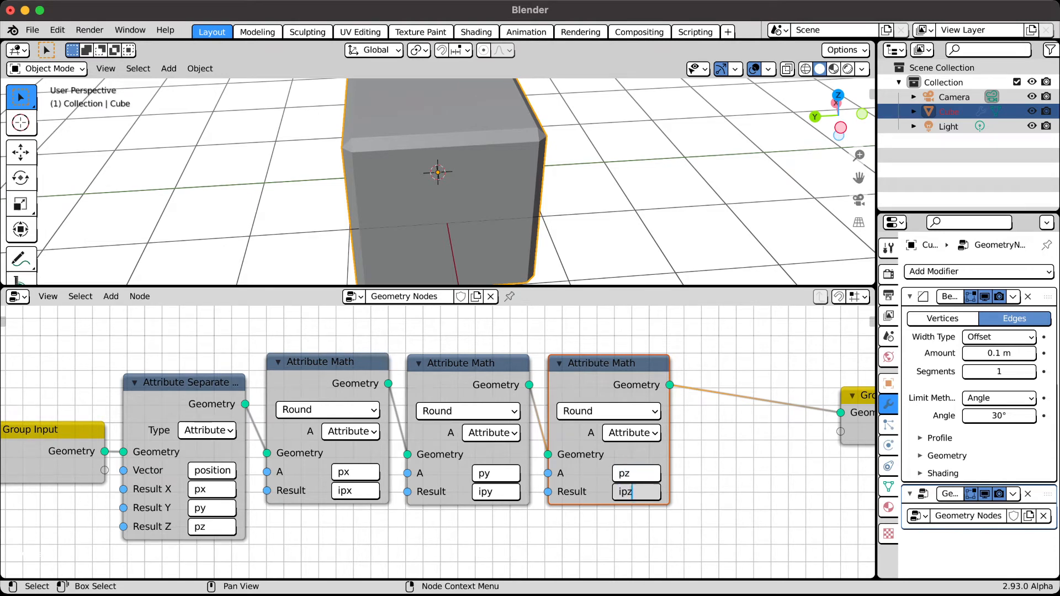
pyautogui.press('Return')
pyautogui.moveTo(609, 363); pyautogui.dragTo(605, 362)
# - Move Group Output farther away and insert an Attribute Mix node between the third Round node and Group Output
pyautogui.moveTo(604, 363); pyautogui.dragTo(419, 379, button='middle')
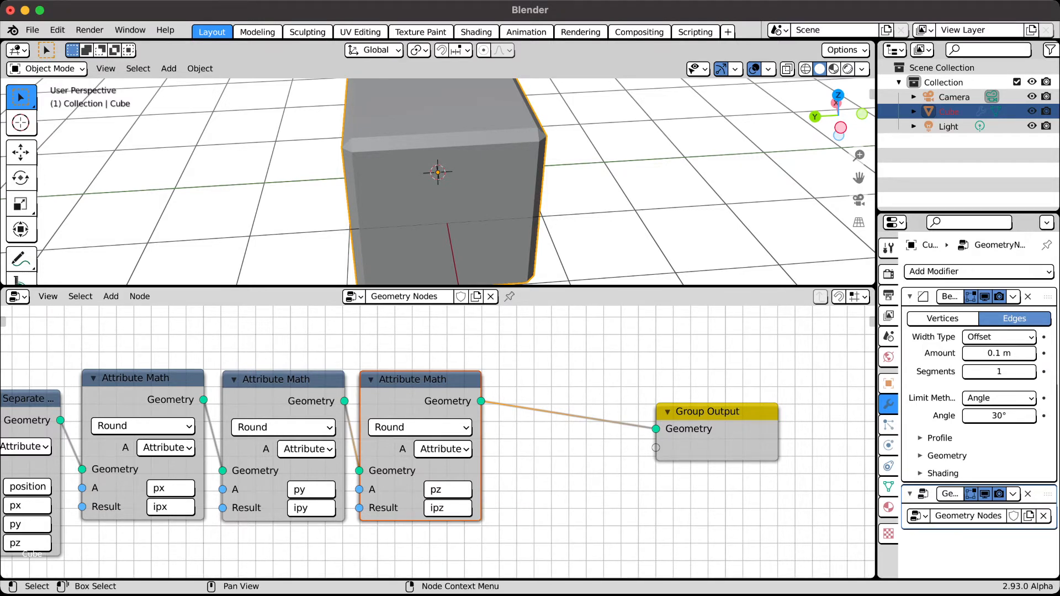
pyautogui.moveTo(690, 411); pyautogui.dragTo(862, 377)
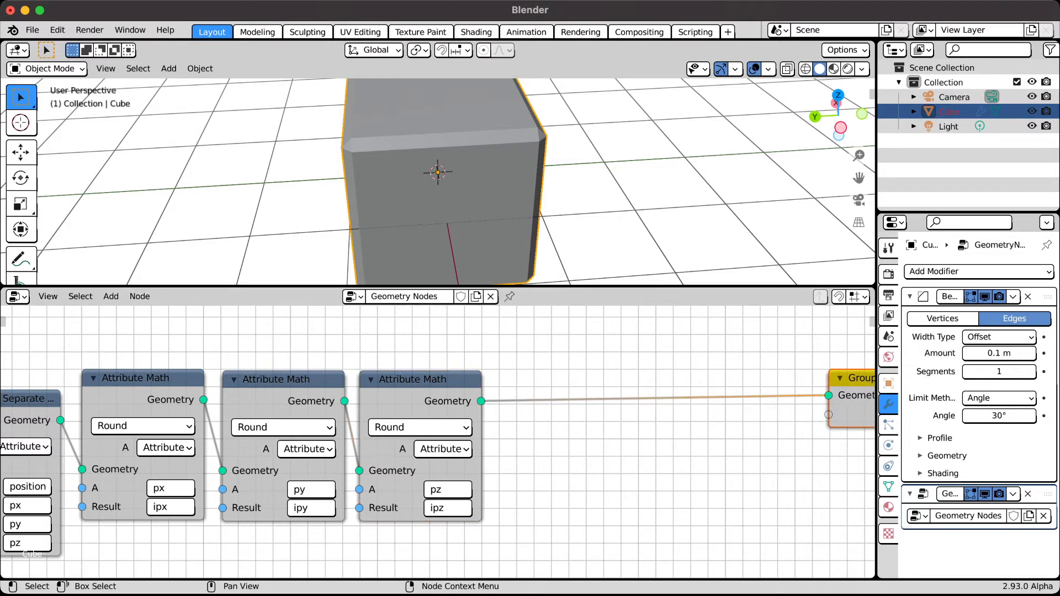
pyautogui.hotkey('shift', 'a')
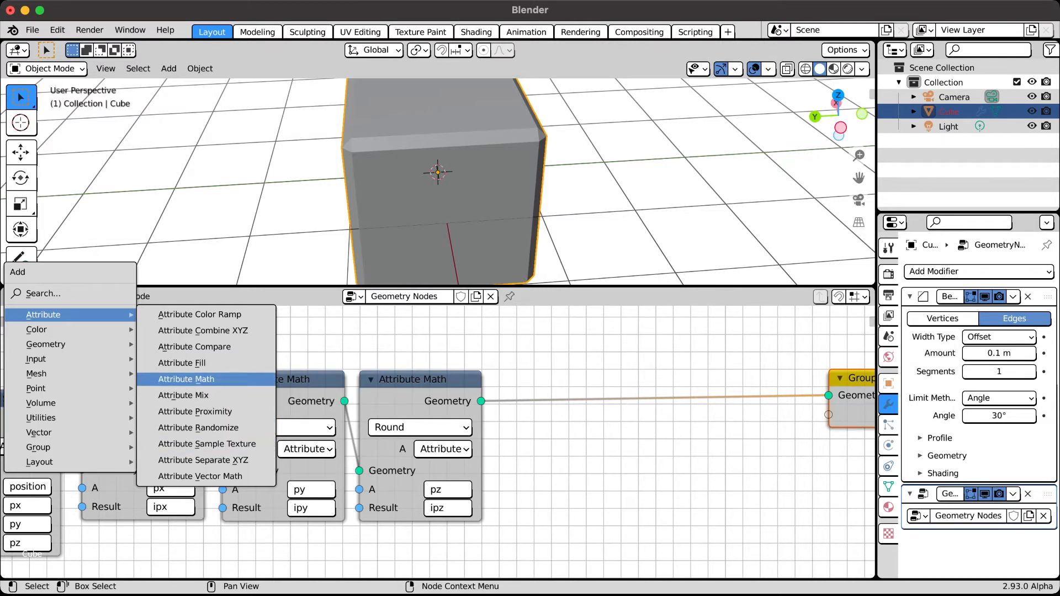
pyautogui.click(186, 395)
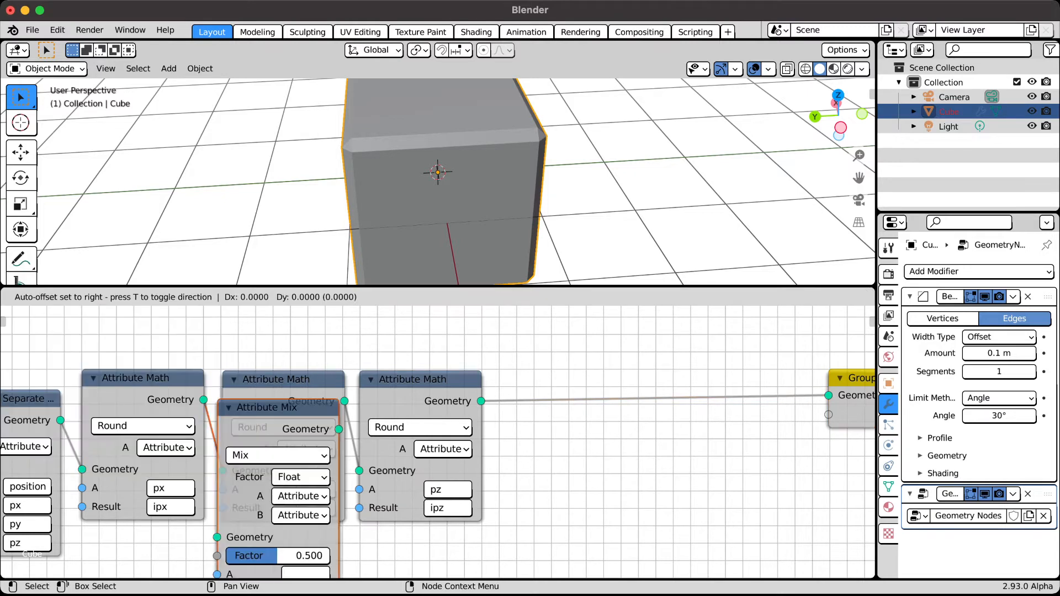
pyautogui.click(523, 345)
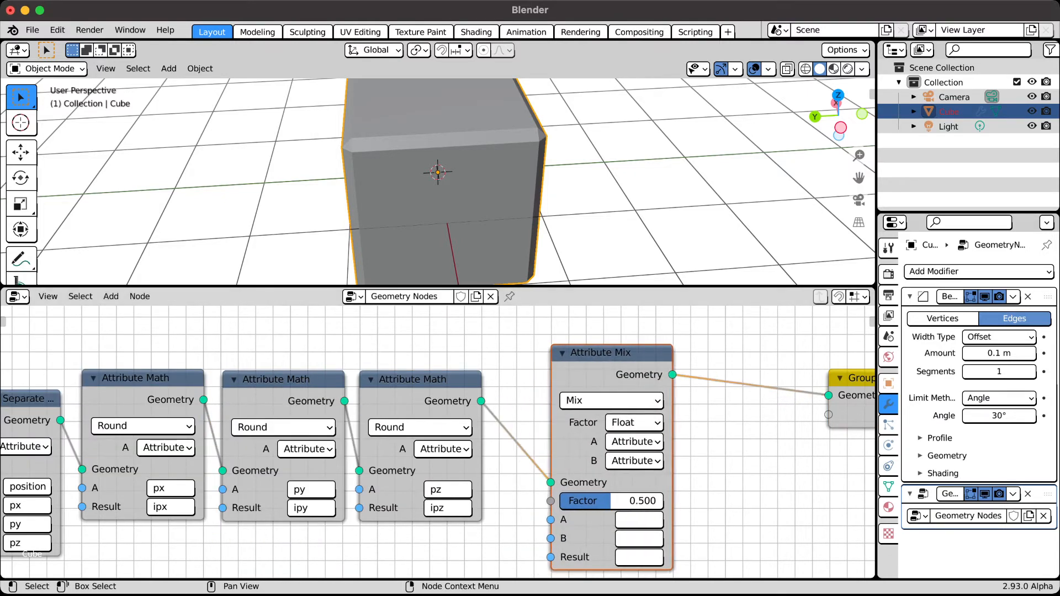
pyautogui.moveTo(611, 352)
pyautogui.mouseDown()
pyautogui.moveTo(600, 328)
pyautogui.moveTo(605, 339)
pyautogui.mouseUp()
pyautogui.moveTo(523, 442); pyautogui.dragTo(353, 429, button='middle')
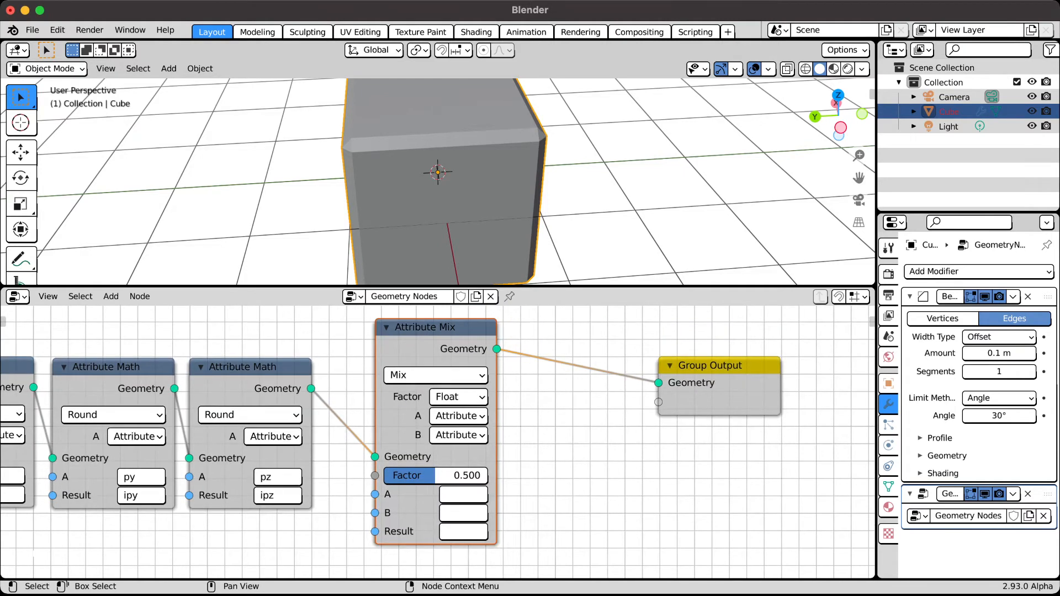
# - Set the Attribute Mix node's A attribute to px, B to ipx and Result to px
pyautogui.click(462, 494)
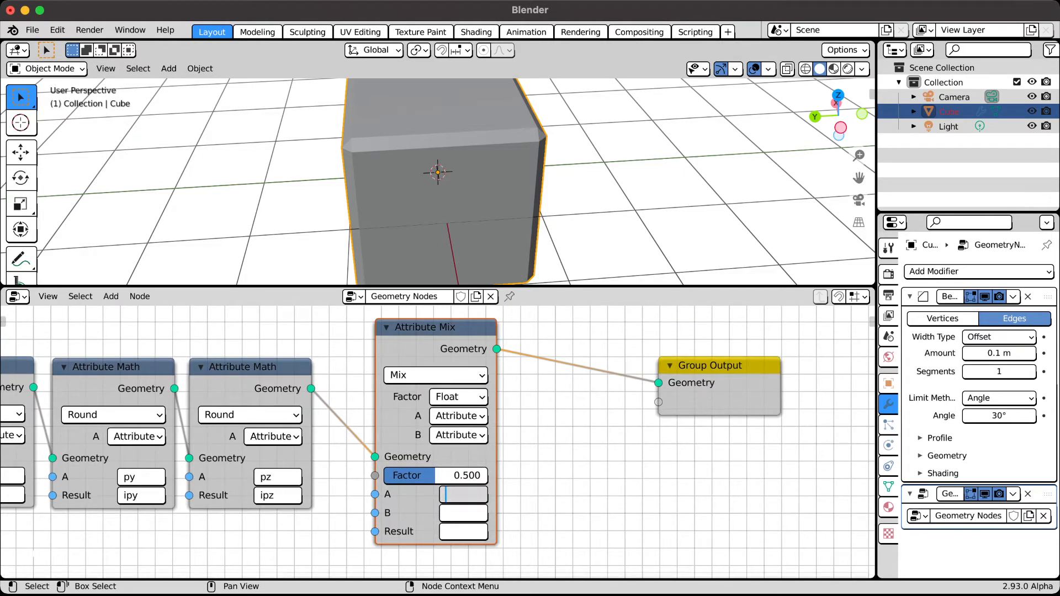
pyautogui.write('px')
pyautogui.press('Tab')
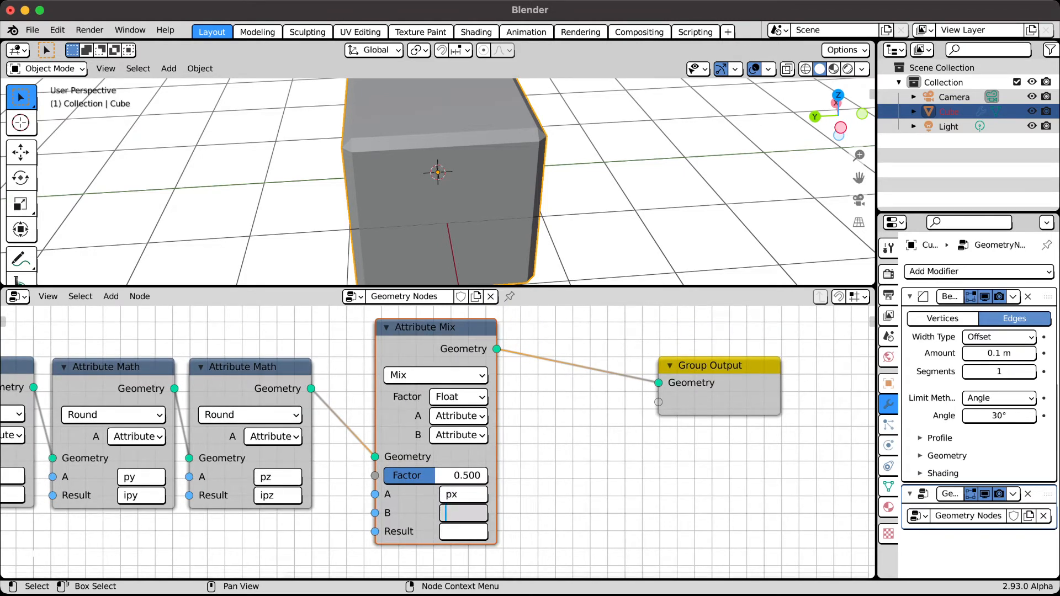
pyautogui.write('ipx')
pyautogui.press('Tab')
pyautogui.write('px')
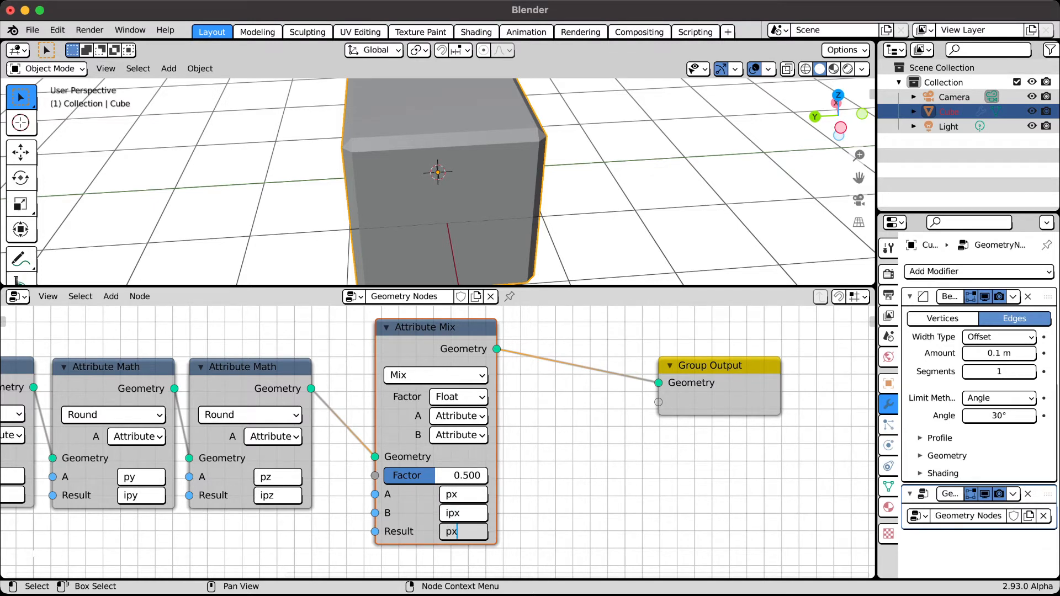
pyautogui.press('Return')
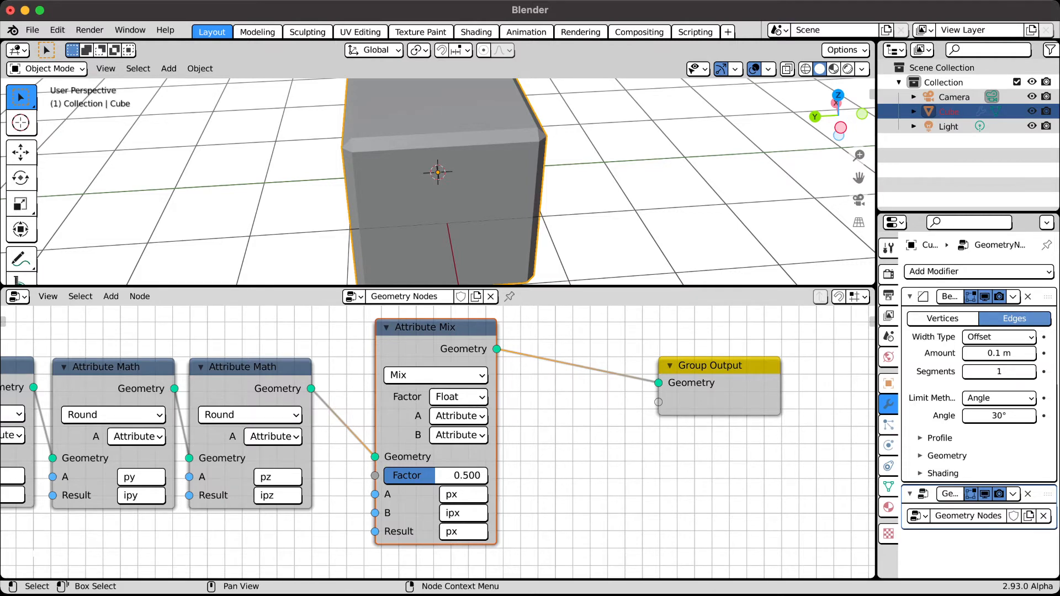
# - Duplicate the Attribute Mix node twice, chaining both copies side by side between the original and Group Output
pyautogui.moveTo(438, 442); pyautogui.dragTo(298, 487, button='middle')
pyautogui.moveTo(580, 410); pyautogui.dragTo(796, 392)
pyautogui.click(296, 372)
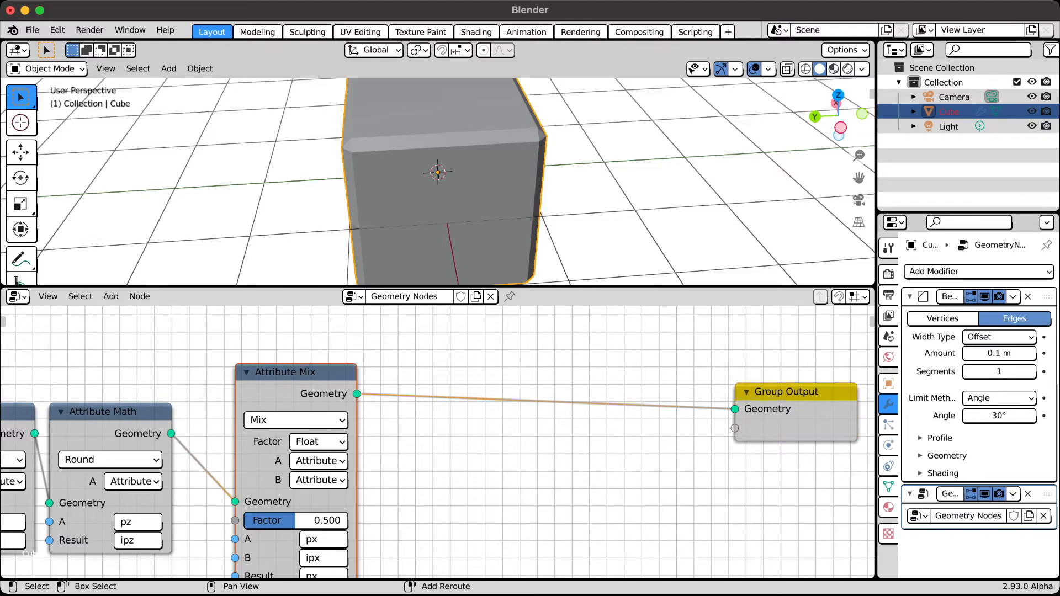
pyautogui.hotkey('shift', 'd')
pyautogui.click(437, 359)
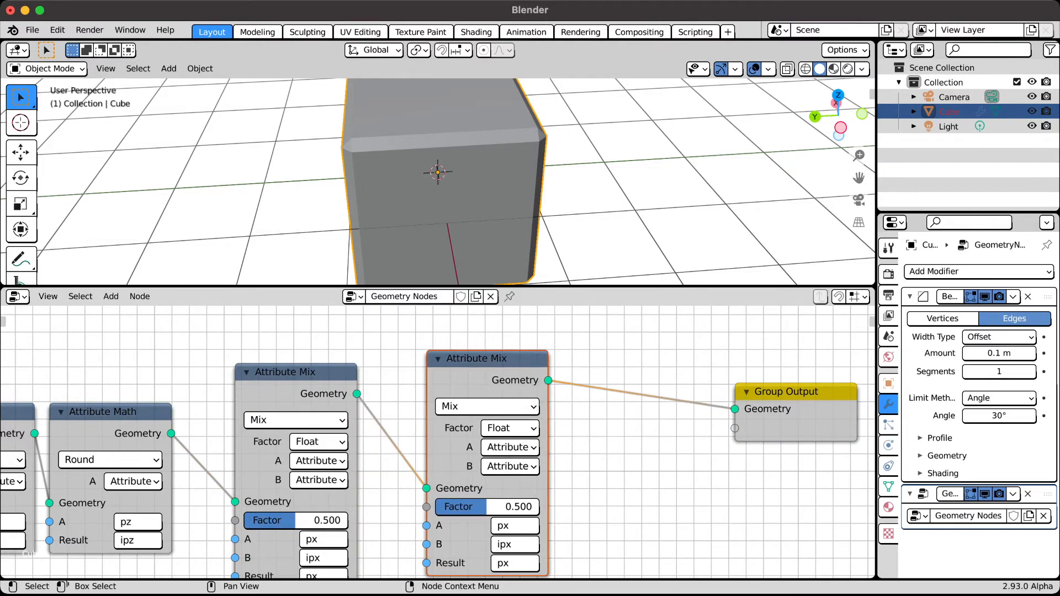
pyautogui.moveTo(487, 360); pyautogui.dragTo(431, 371)
pyautogui.hotkey('shift', 'd')
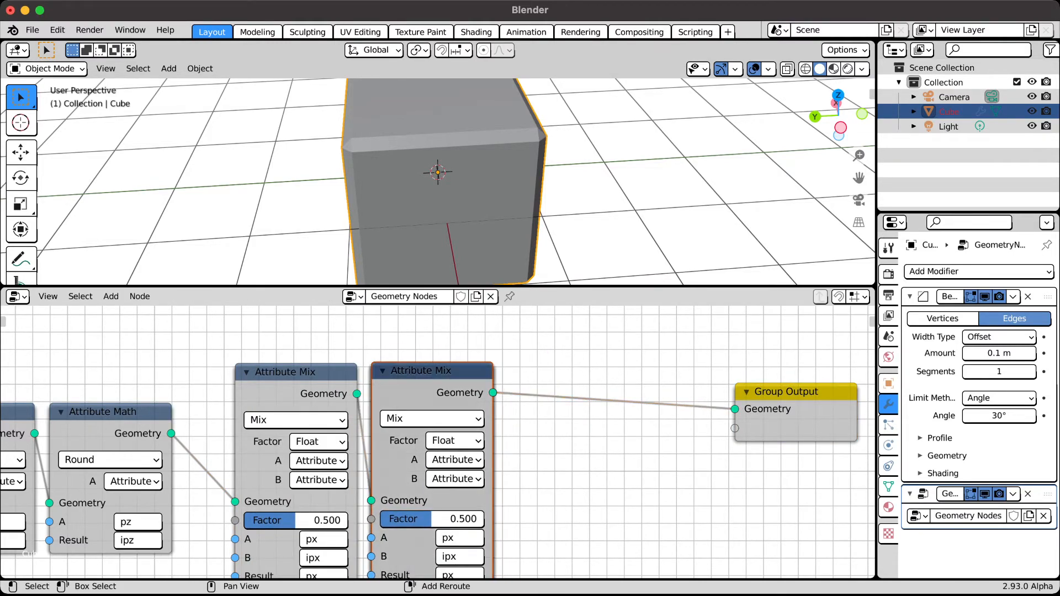
pyautogui.click(580, 347)
pyautogui.moveTo(580, 347); pyautogui.dragTo(523, 371)
# - Set the second Attribute Mix node's A attribute to py, B to ipy and Result to py
pyautogui.moveTo(524, 442); pyautogui.dragTo(532, 360, button='middle')
pyautogui.click(466, 457)
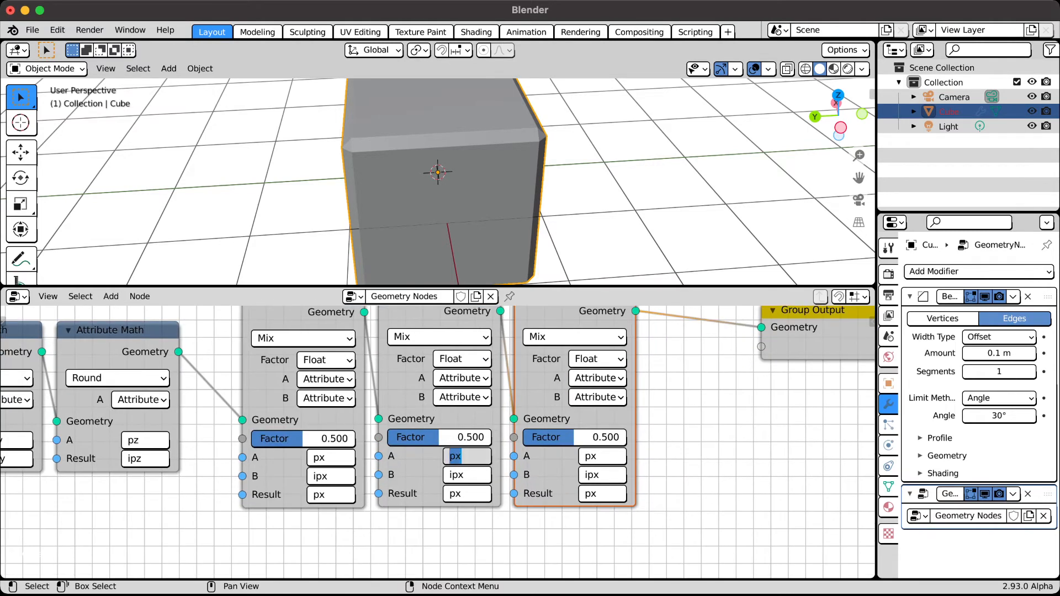
pyautogui.press('Right')
pyautogui.press('BackSpace')
pyautogui.write('y')
pyautogui.press('Tab')
pyautogui.press('Right')
pyautogui.press('BackSpace')
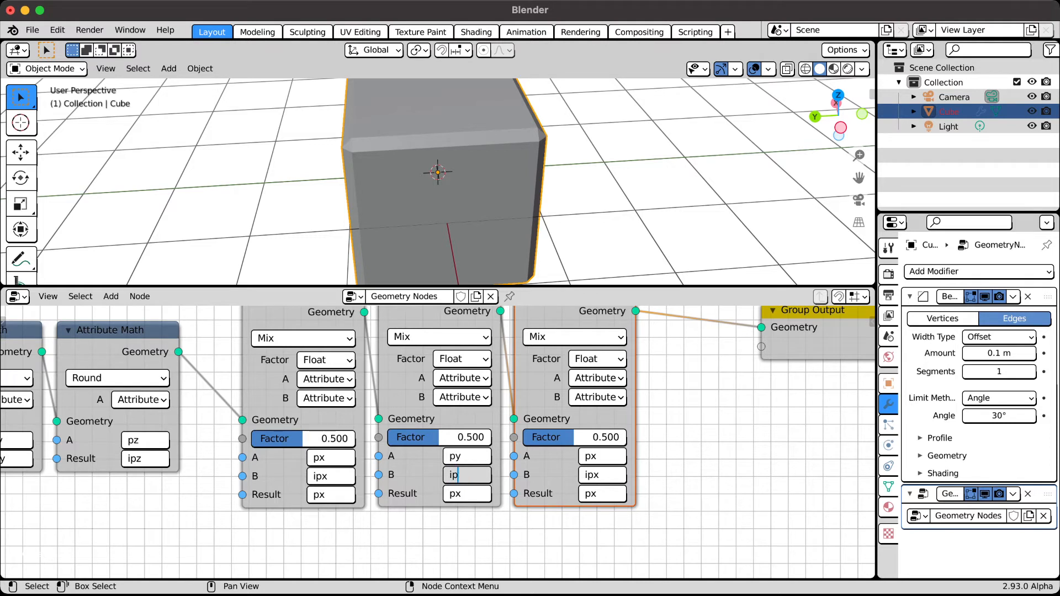
pyautogui.write('y')
pyautogui.press('Tab')
pyautogui.press('Right')
pyautogui.press('BackSpace')
pyautogui.write('y')
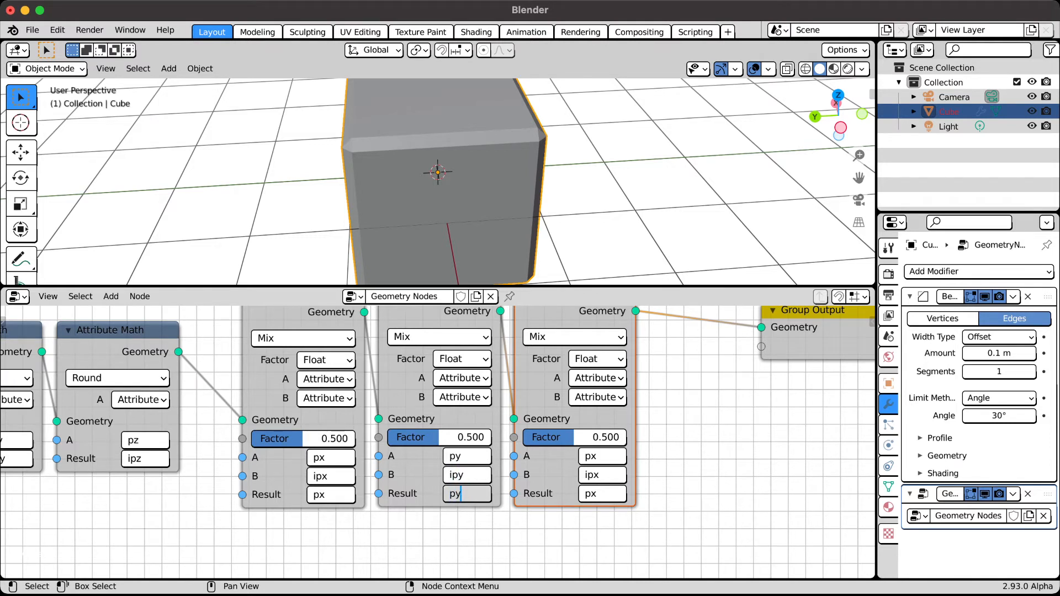
pyautogui.press('Return')
# - Set the third Attribute Mix node's A attribute to py, B to ipy and Result to py
pyautogui.click(597, 456)
pyautogui.press('Right')
pyautogui.press('BackSpace')
pyautogui.write('y')
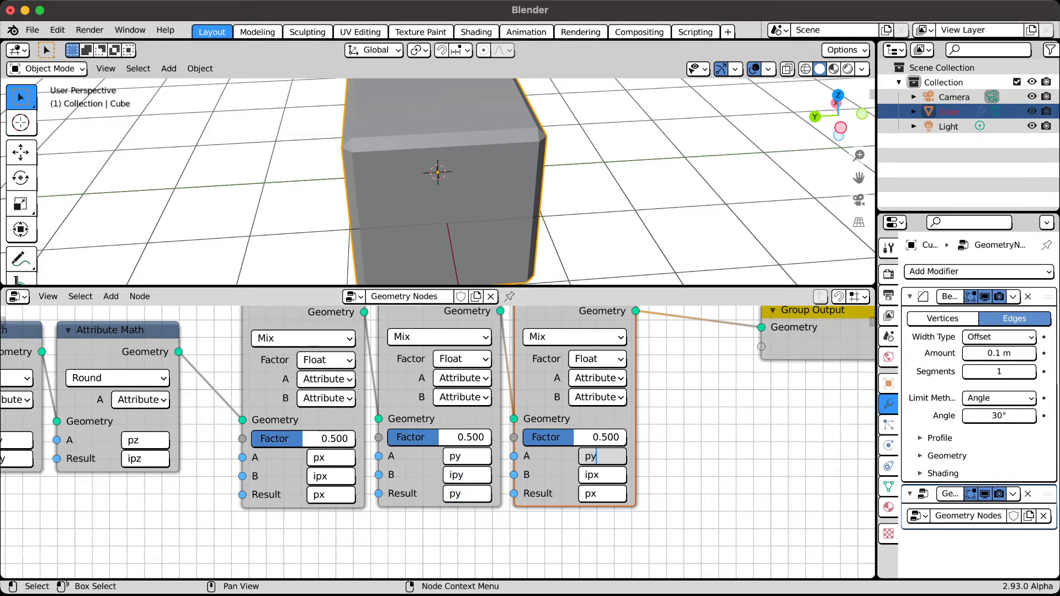
pyautogui.press('Tab')
pyautogui.press('Right')
pyautogui.press('BackSpace')
pyautogui.write('y')
pyautogui.press('Tab')
pyautogui.press('Right')
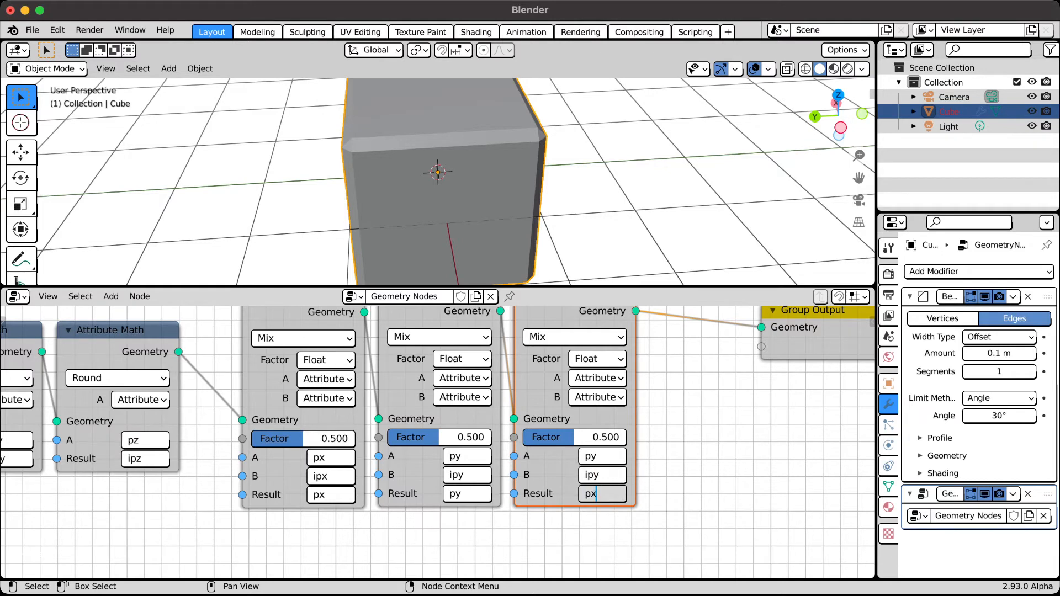
pyautogui.press('BackSpace')
pyautogui.write('y')
pyautogui.press('Return')
# - Move Group Output aside and insert an Attribute Combine XYZ node between the third Mix node and Group Output
pyautogui.moveTo(662, 431); pyautogui.dragTo(422, 460, button='middle')
pyautogui.moveTo(581, 353); pyautogui.dragTo(680, 339)
pyautogui.hotkey('shift', 'a')
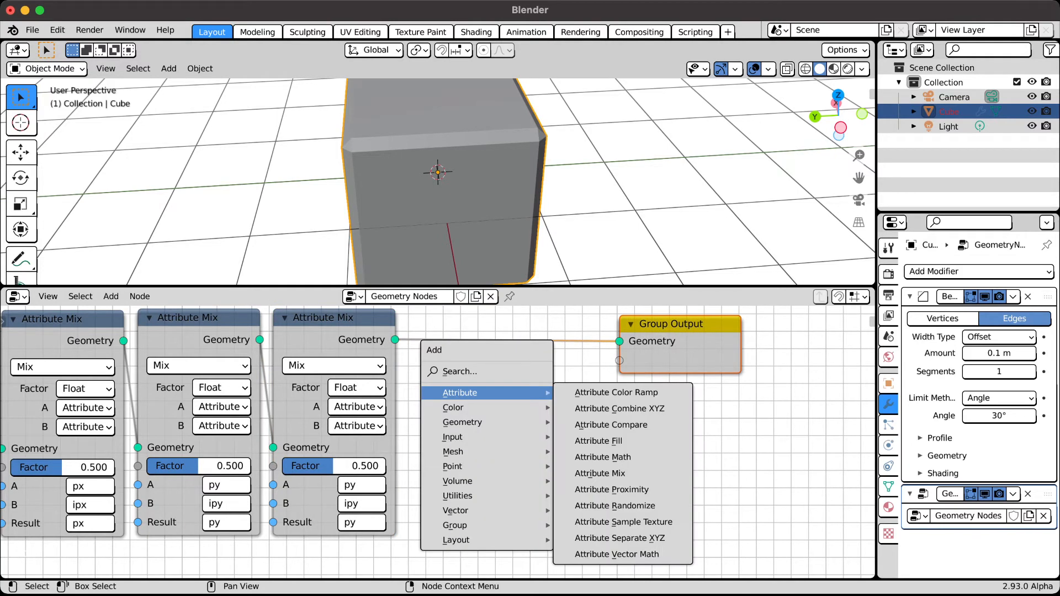
pyautogui.moveTo(460, 392)
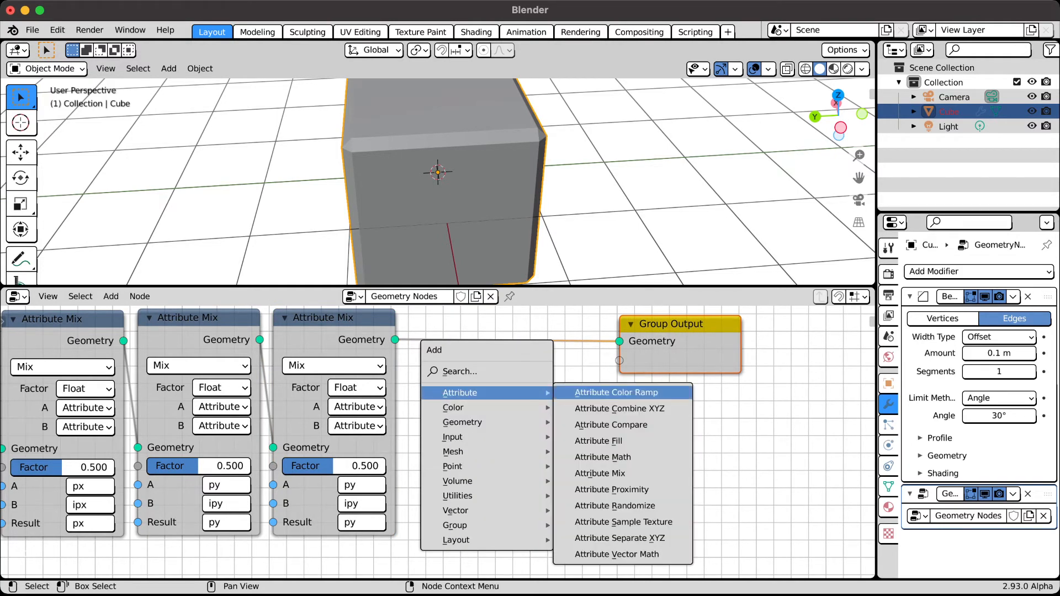
pyautogui.click(620, 409)
pyautogui.click(490, 323)
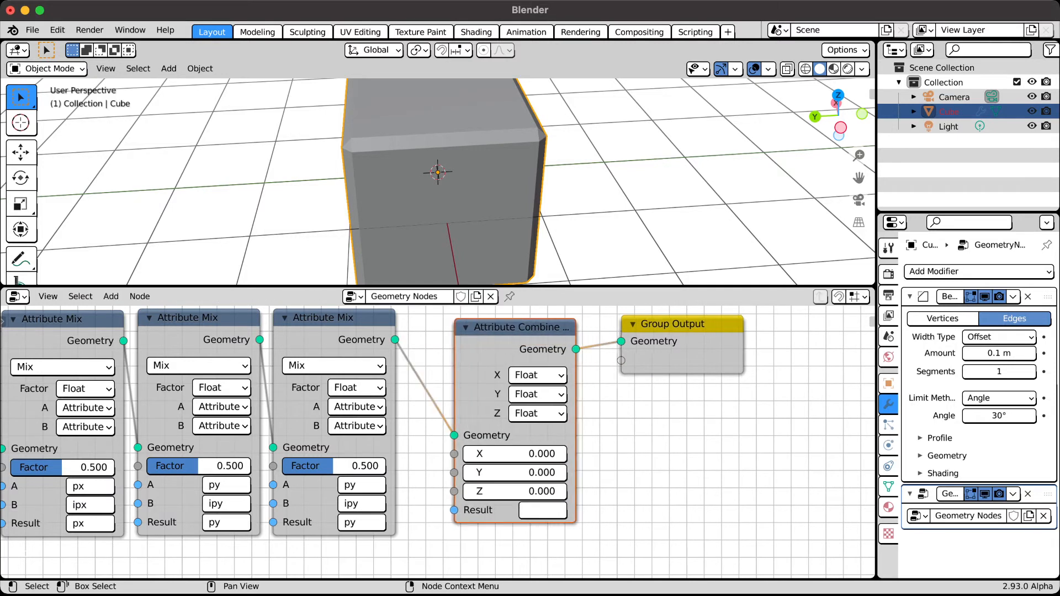
# - Switch the Combine XYZ node's X, Y and Z input types to Attribute
pyautogui.click(548, 375)
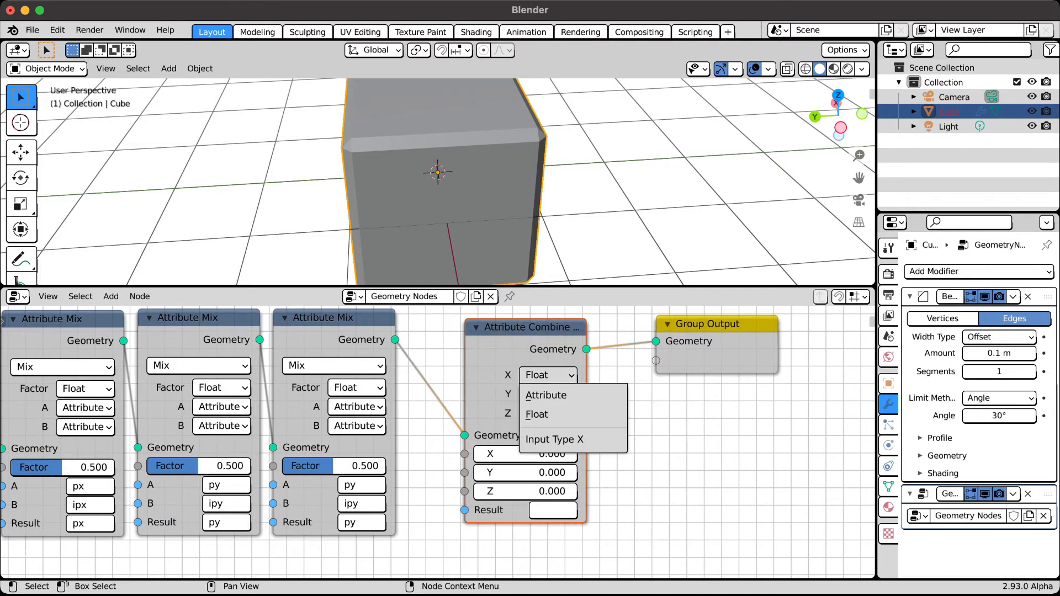
pyautogui.click(547, 395)
pyautogui.click(549, 395)
pyautogui.click(541, 414)
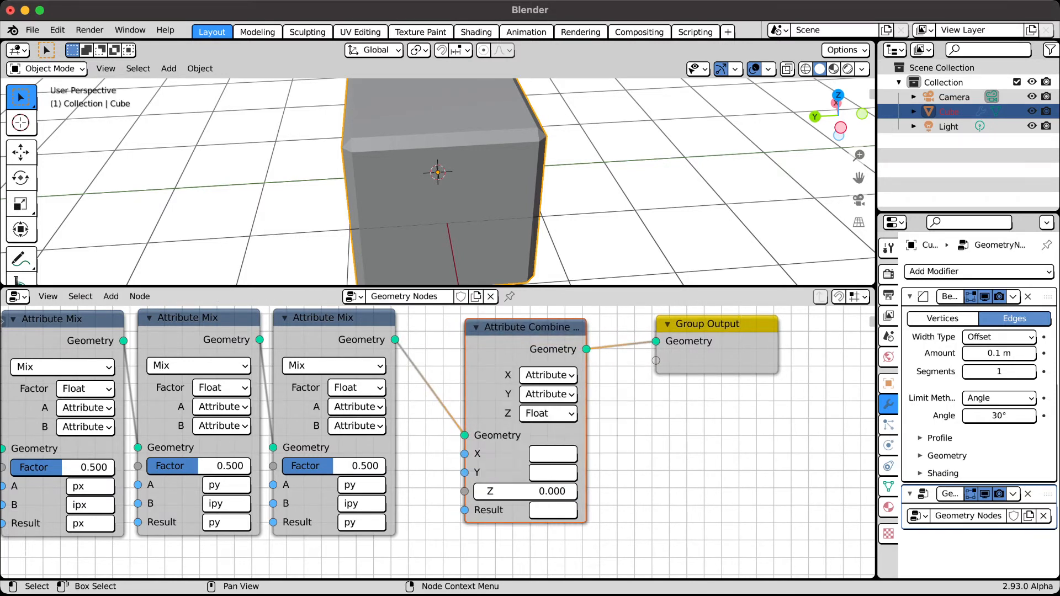
pyautogui.click(548, 413)
pyautogui.click(542, 434)
# - Set the Combine XYZ node's X to px, Y to py, Z to pz and Result to position
pyautogui.click(552, 454)
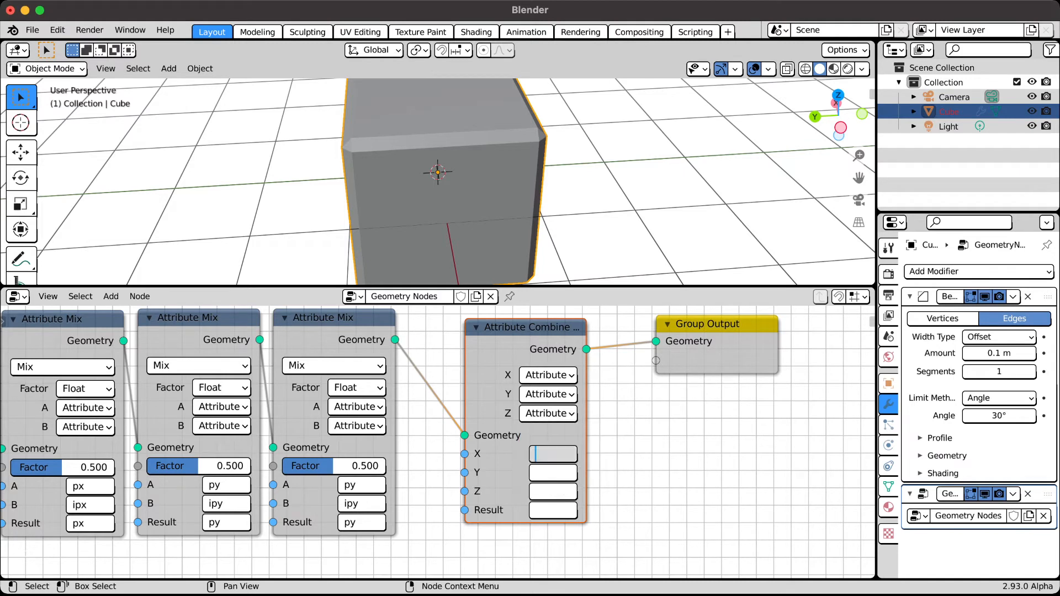
pyautogui.write('px')
pyautogui.press('Tab')
pyautogui.write('py')
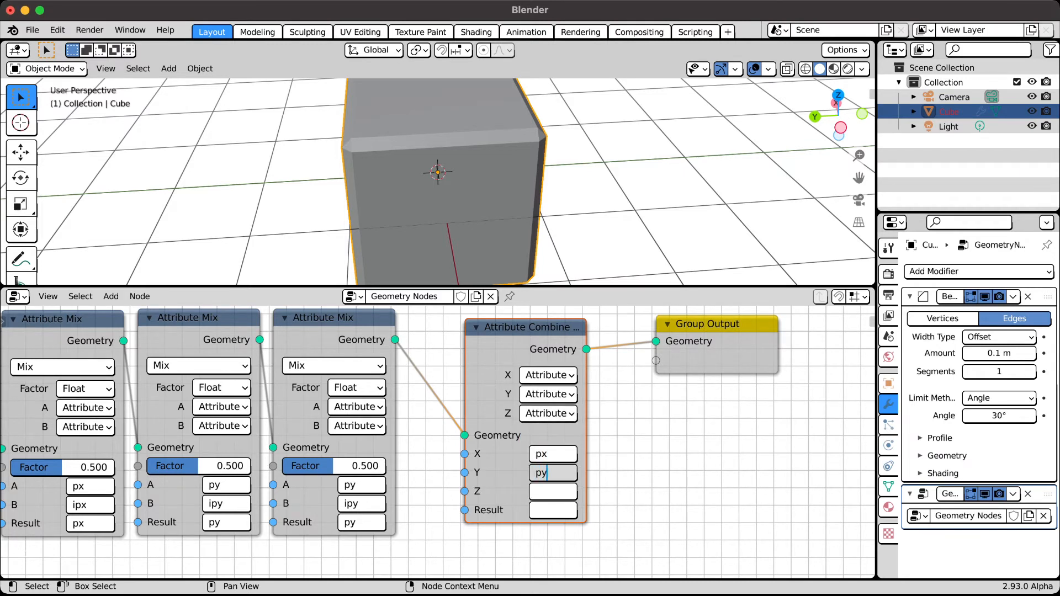
pyautogui.press('Tab')
pyautogui.write('pz')
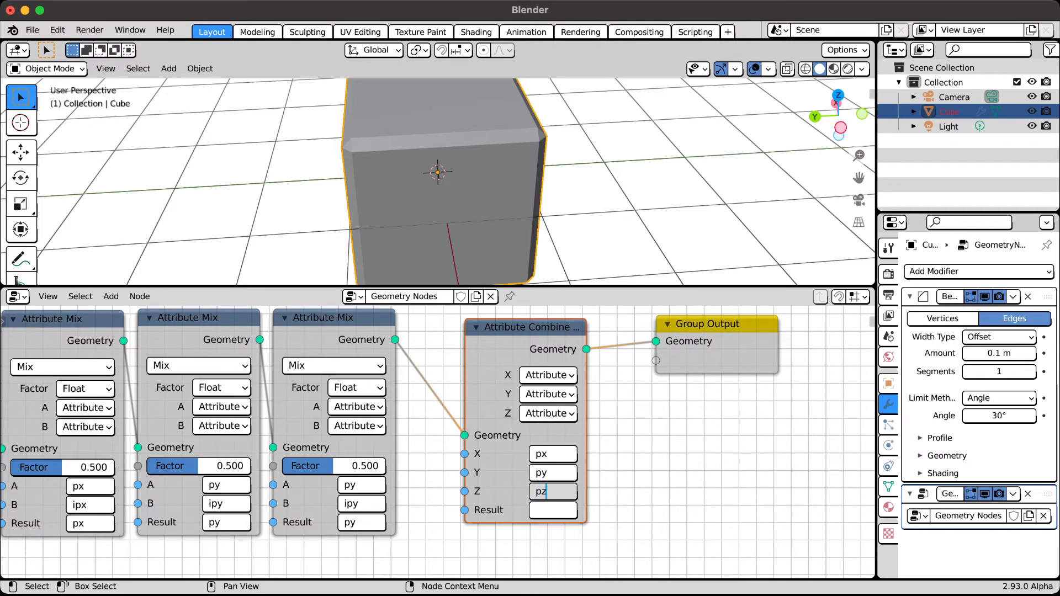
pyautogui.press('Return')
pyautogui.click(552, 510)
pyautogui.write('p')
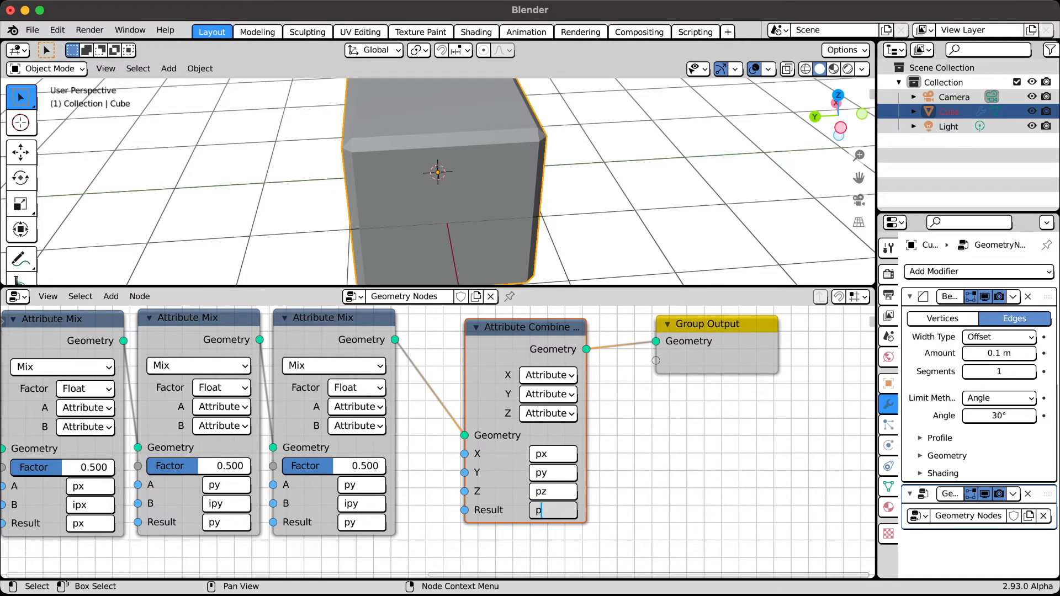
pyautogui.write('osition')
pyautogui.press('Return')
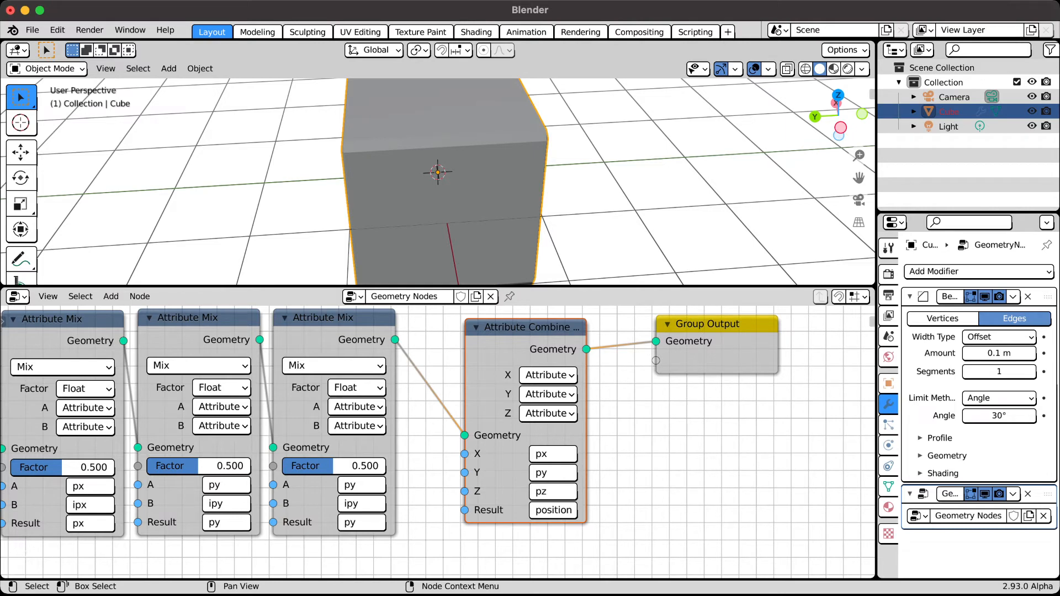
# - Add a Value input node and place it below the third Round node, beside the Mix nodes
pyautogui.moveTo(438, 442); pyautogui.dragTo(647, 388, button='middle')
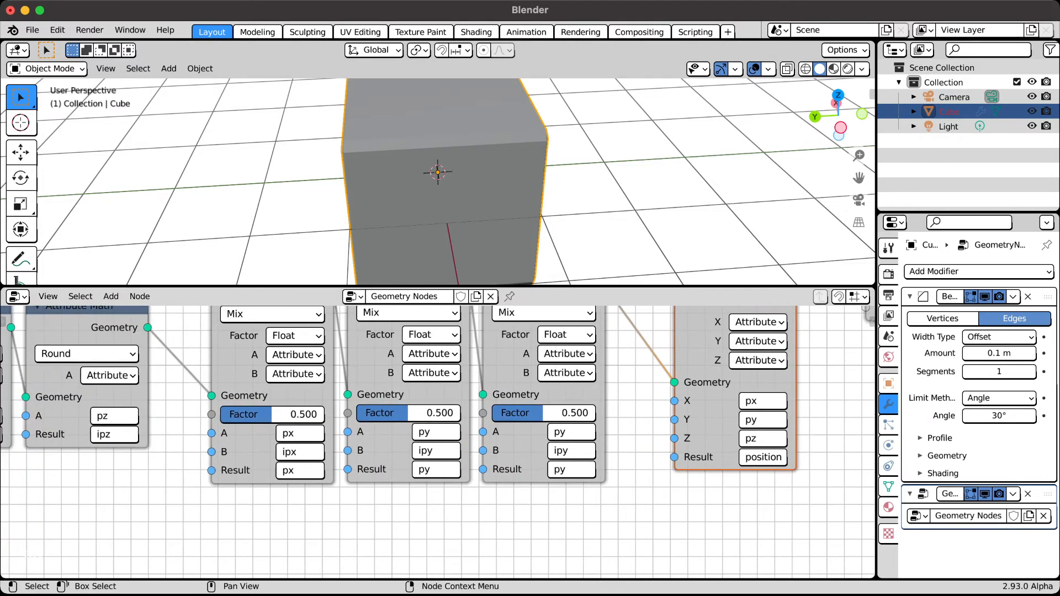
pyautogui.moveTo(121, 494); pyautogui.dragTo(233, 490, button='middle')
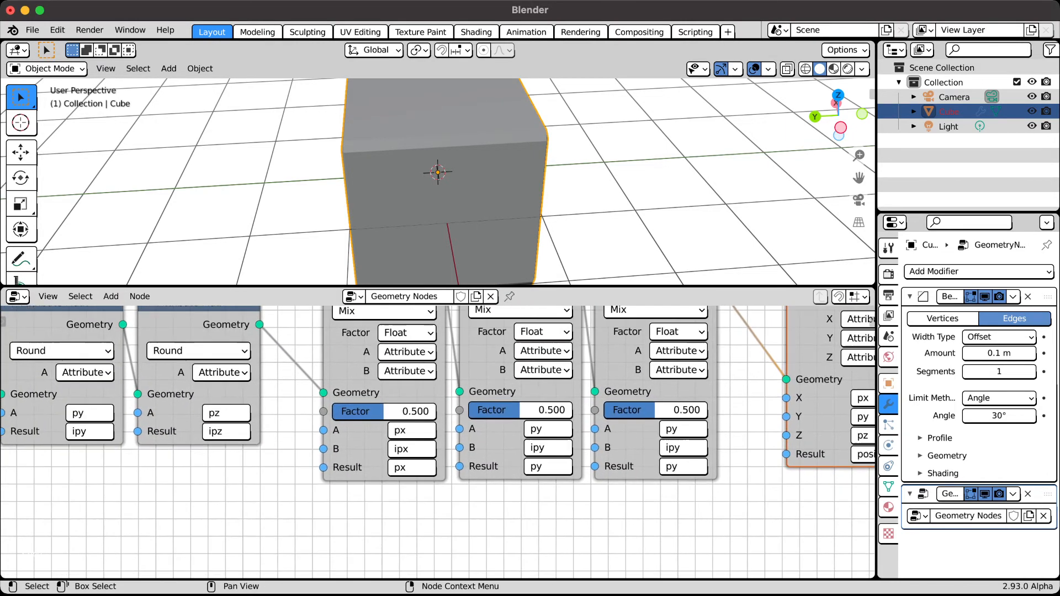
pyautogui.hotkey('shift', 'a')
pyautogui.moveTo(166, 491)
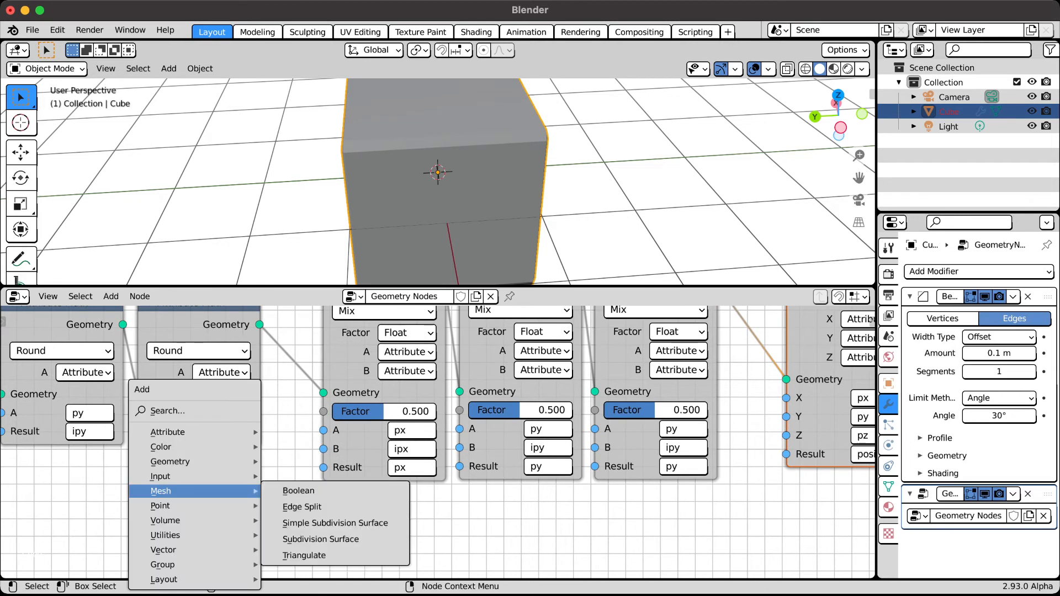
pyautogui.moveTo(166, 431)
pyautogui.moveTo(165, 446)
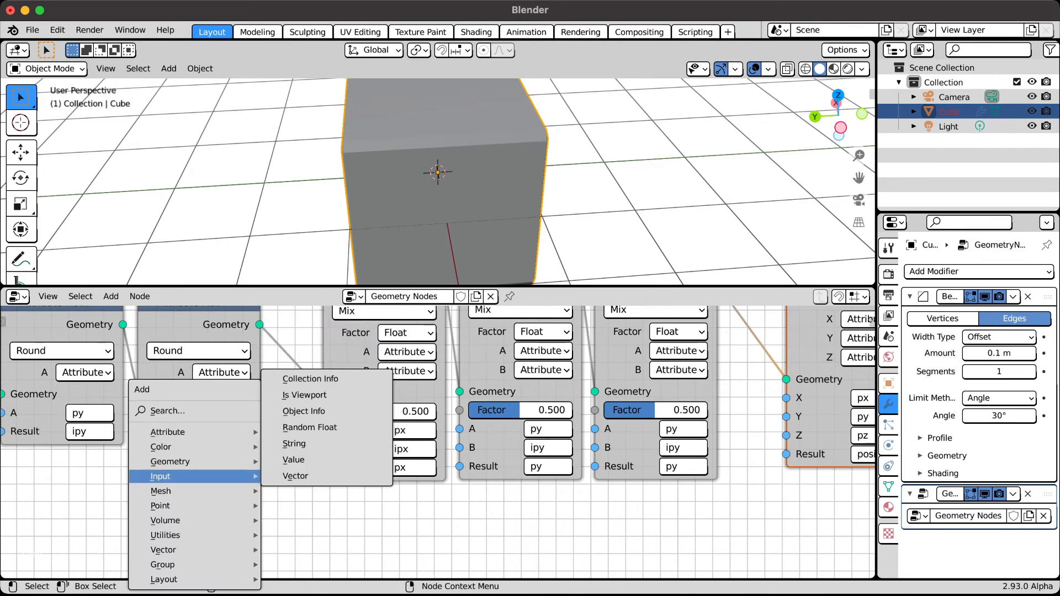
pyautogui.click(293, 460)
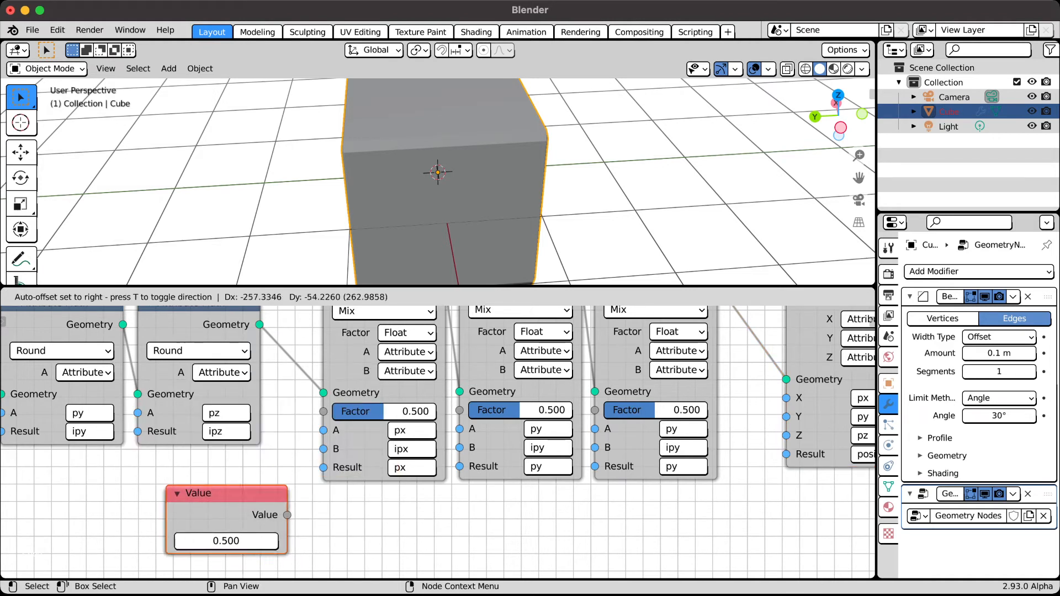
pyautogui.click(226, 516)
# - Connect the Value node's output to the Factor inputs of all three Attribute Mix nodes
pyautogui.moveTo(286, 514); pyautogui.dragTo(323, 411)
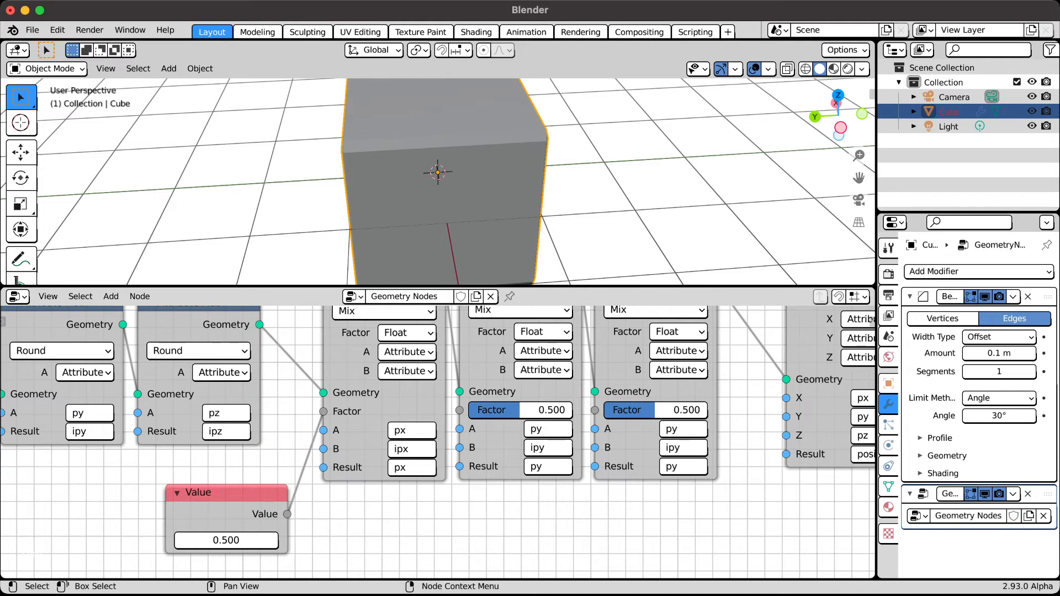
pyautogui.moveTo(459, 409); pyautogui.dragTo(286, 514)
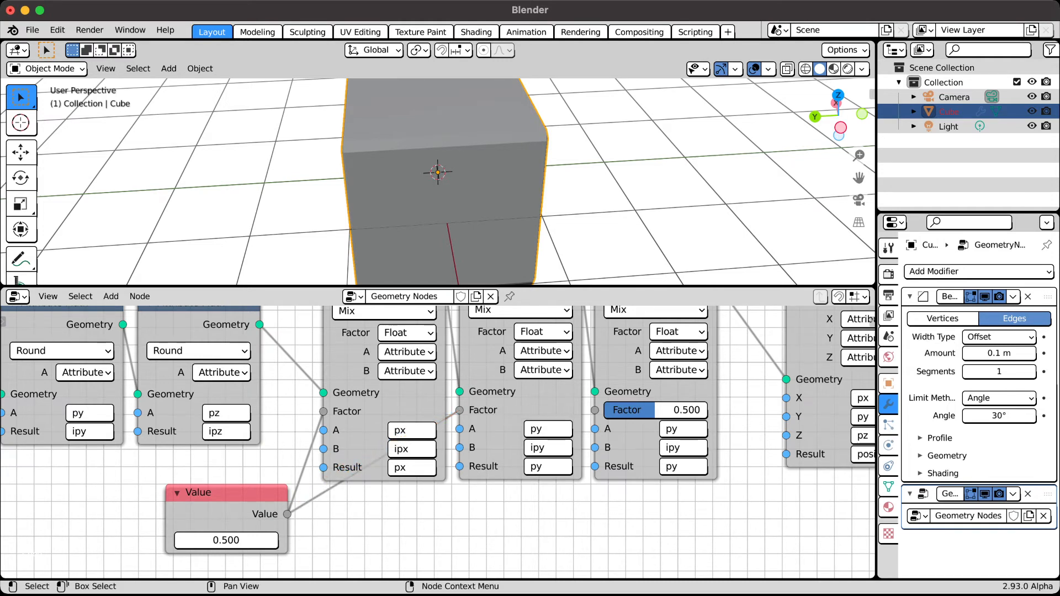
pyautogui.moveTo(594, 410); pyautogui.dragTo(286, 514)
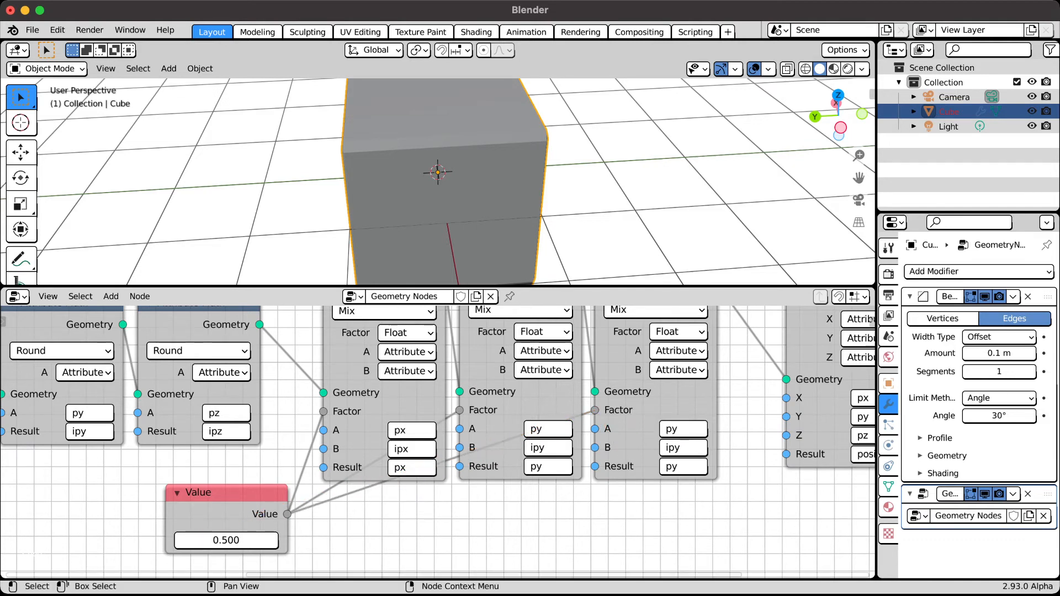
# - Test the shared mix factor on the cube with the Value node at -0.100 and 0.700
pyautogui.moveTo(226, 540); pyautogui.dragTo(193, 541)
pyautogui.moveTo(497, 204); pyautogui.dragTo(420, 186, button='middle')
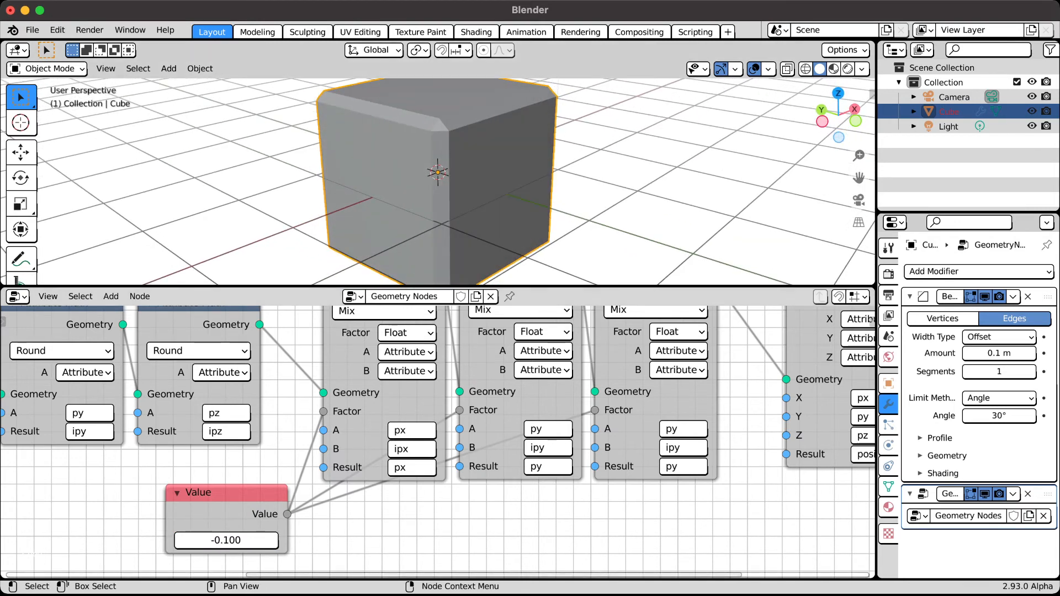
pyautogui.moveTo(226, 540); pyautogui.dragTo(270, 540)
# - Correct the third Attribute Mix node by setting A to pz, B to ipz and Result to pz
pyautogui.click(682, 429)
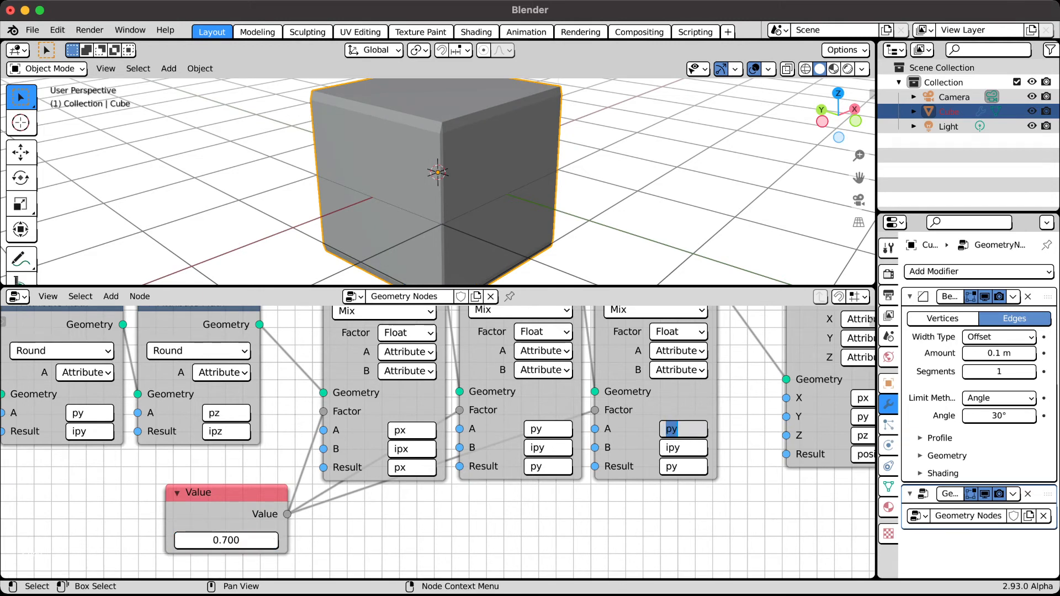
pyautogui.click(677, 429)
pyautogui.press('BackSpace')
pyautogui.write('z')
pyautogui.click(682, 447)
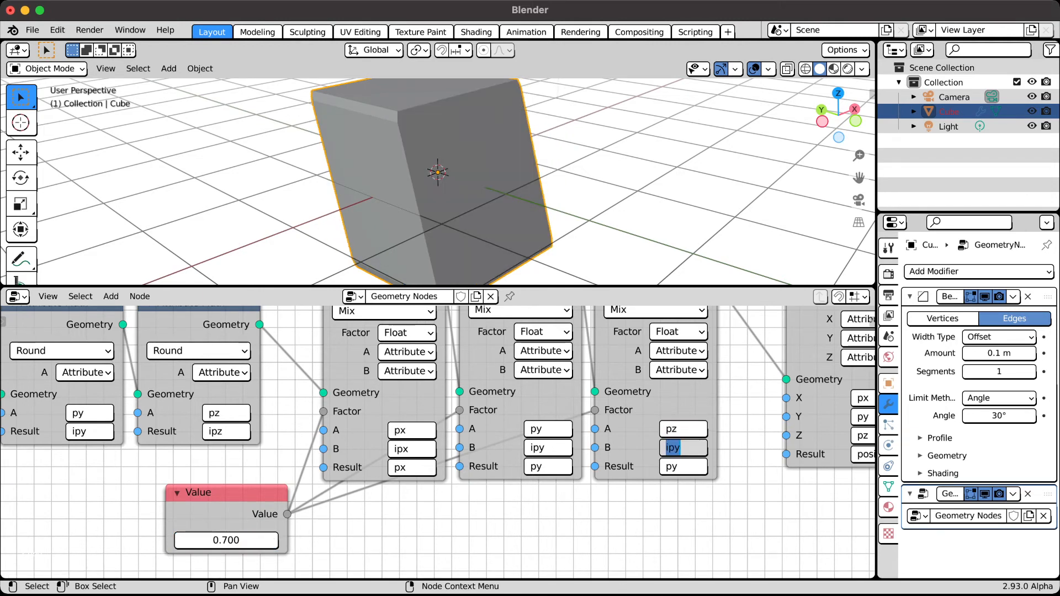
pyautogui.click(679, 448)
pyautogui.press('BackSpace')
pyautogui.write('z')
pyautogui.click(683, 466)
pyautogui.click(677, 467)
pyautogui.press('BackSpace')
pyautogui.write('z')
pyautogui.press('Return')
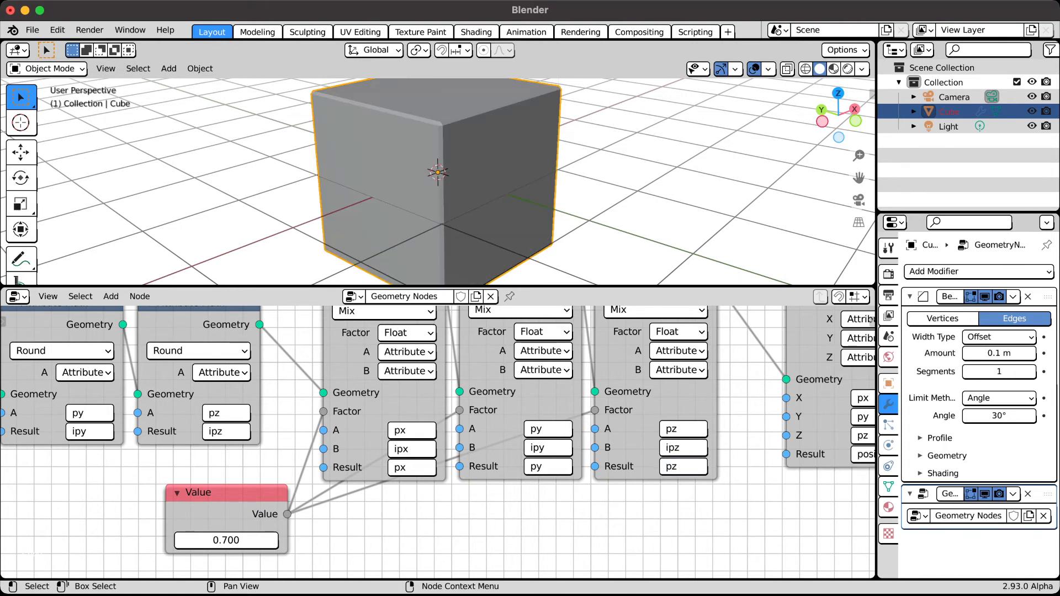
# - Set the Value node that drives the three mix factors to 0.100
pyautogui.moveTo(226, 540); pyautogui.dragTo(193, 540)
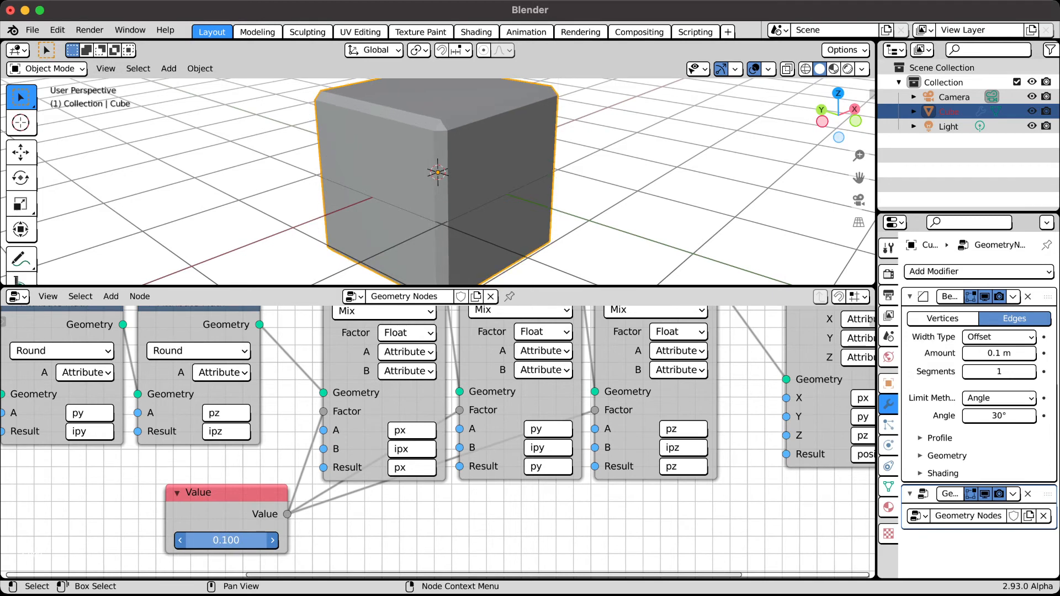
pyautogui.moveTo(442, 166); pyautogui.dragTo(345, 182, button='middle')
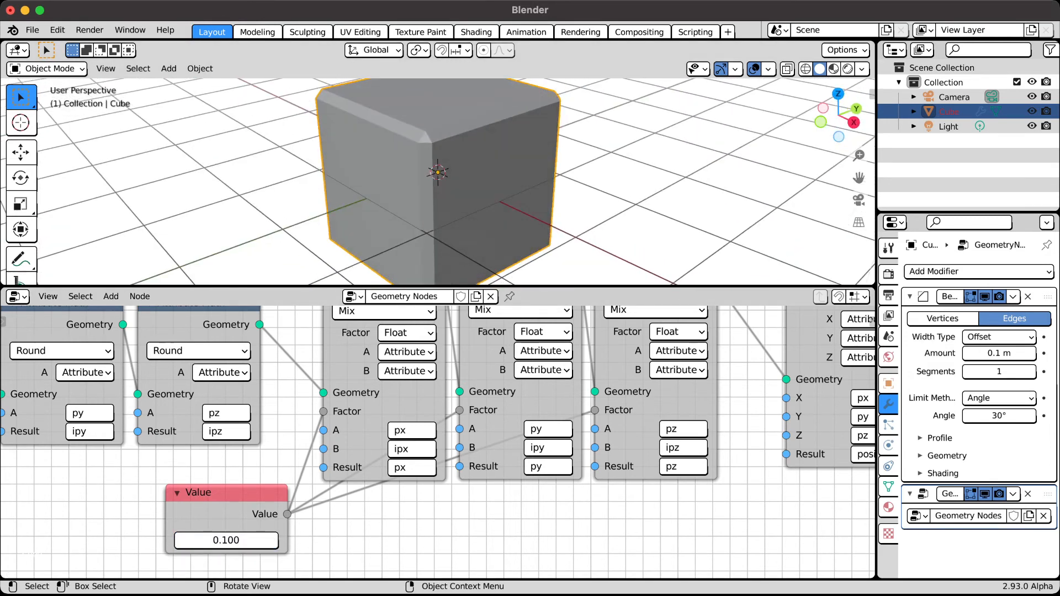
# - Examine the beveled cube from several sides in an enlarged viewport, and review the full node tree from Group Input to Group Output
pyautogui.moveTo(497, 414); pyautogui.dragTo(300, 508, button='middle')
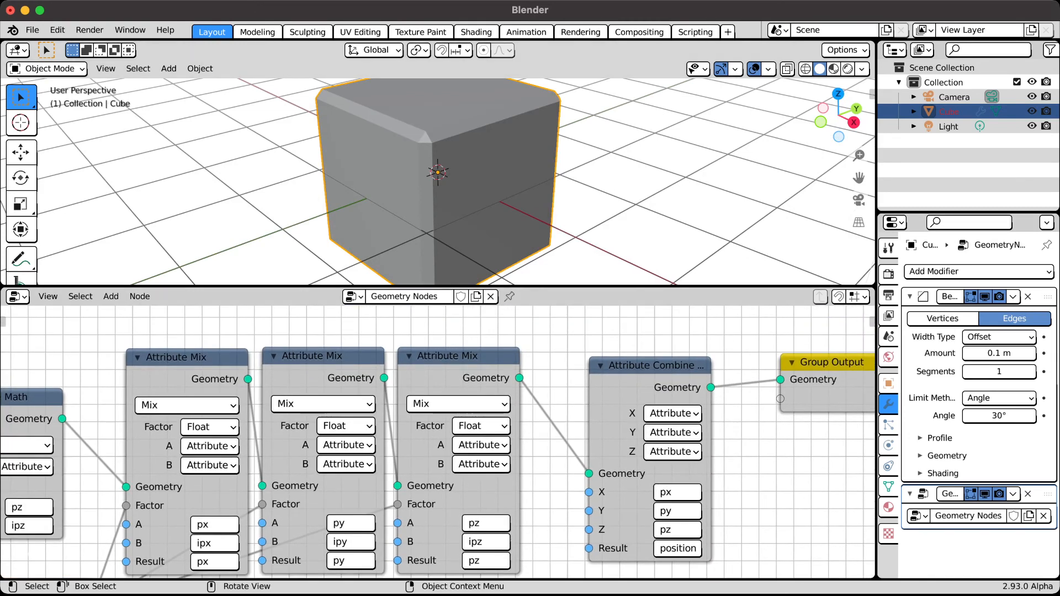
pyautogui.moveTo(387, 183); pyautogui.dragTo(474, 183, button='middle')
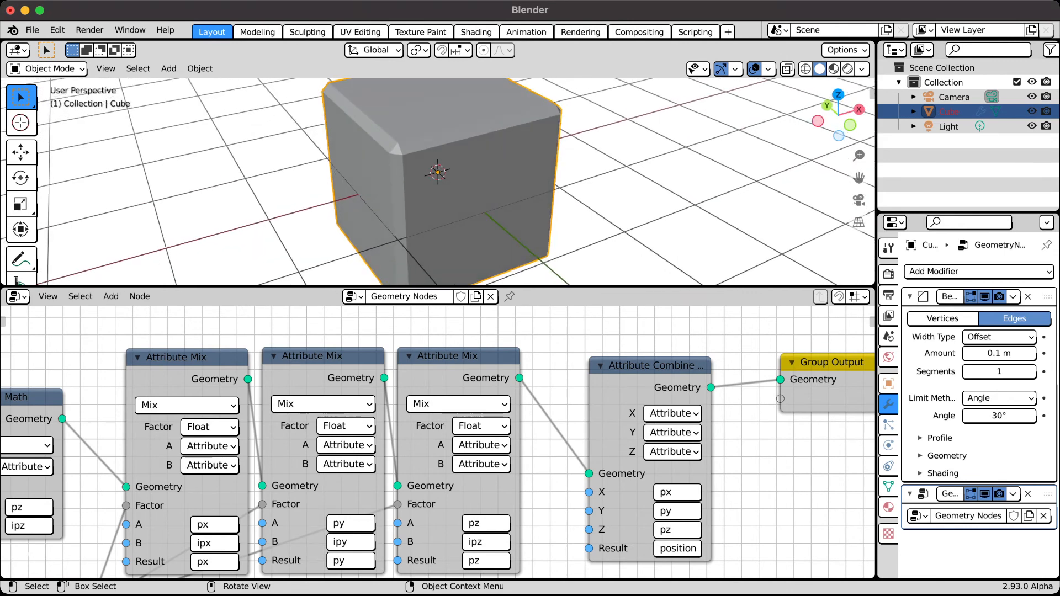
pyautogui.moveTo(386, 182); pyautogui.dragTo(408, 165, button='middle')
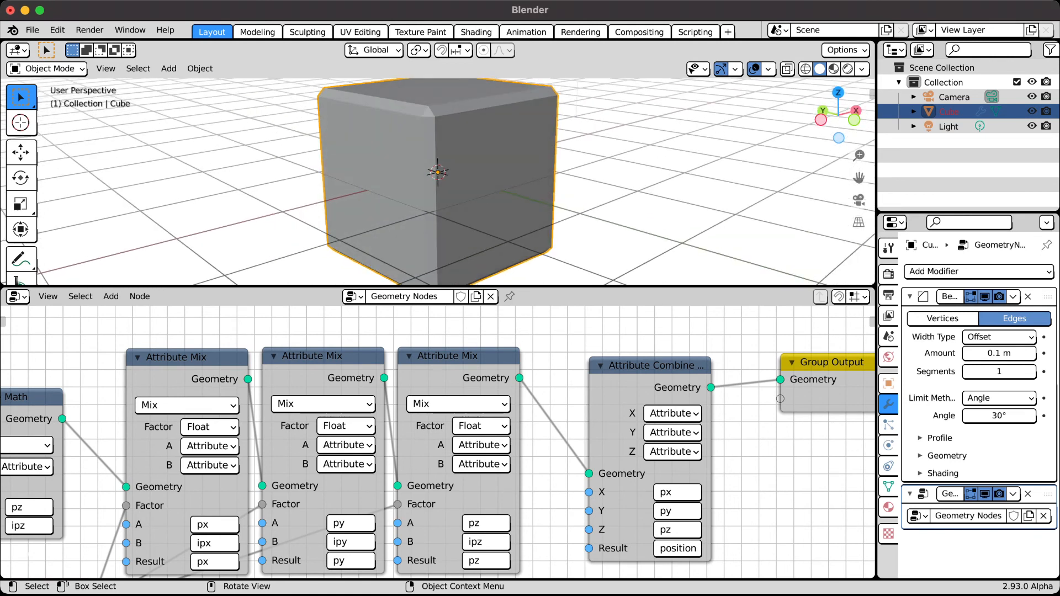
pyautogui.moveTo(475, 154); pyautogui.dragTo(338, 200, button='middle')
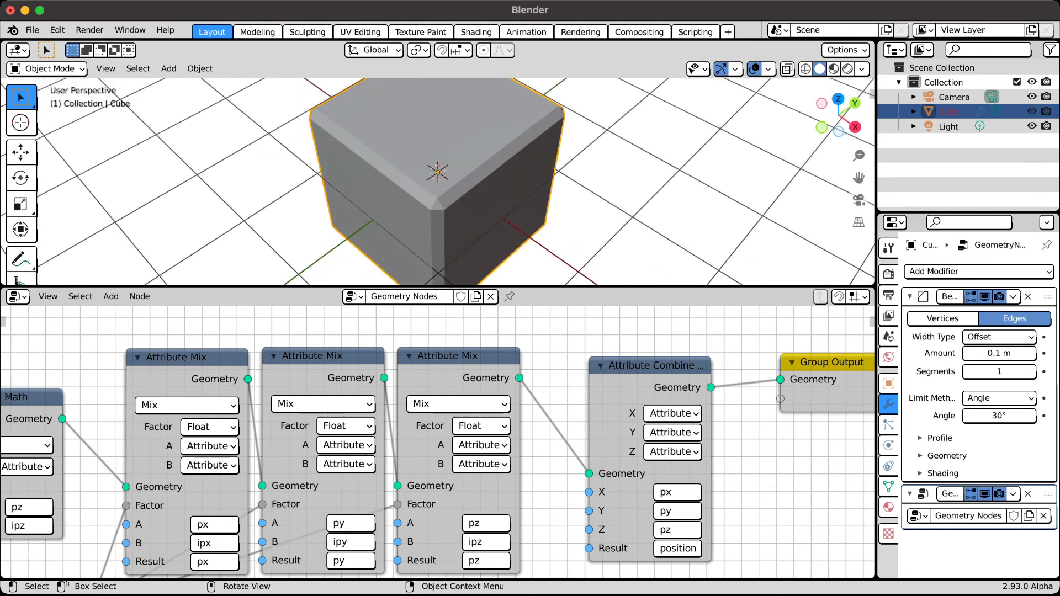
pyautogui.moveTo(338, 286); pyautogui.dragTo(338, 436)
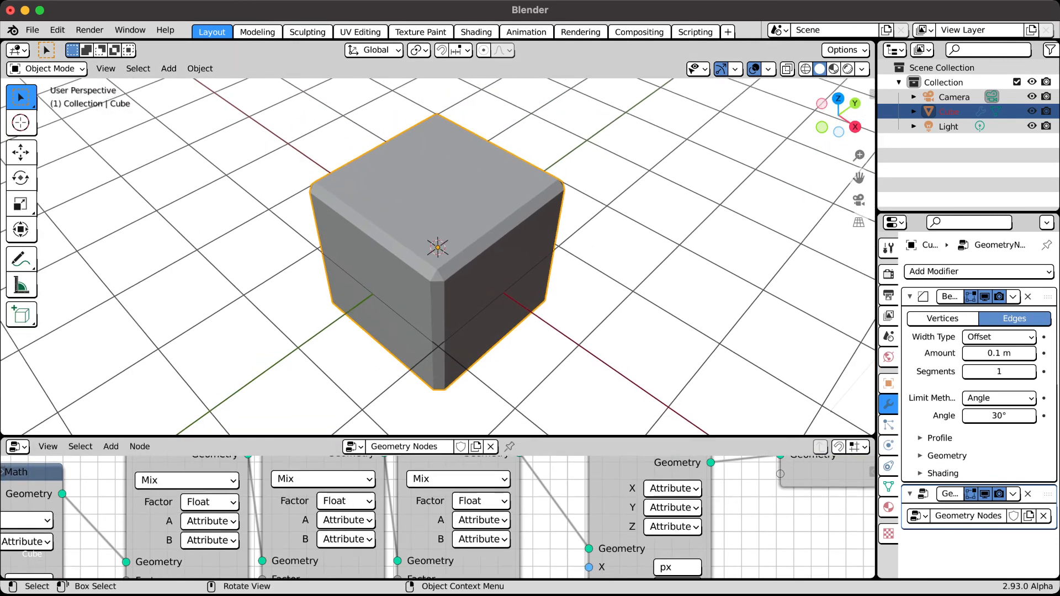
pyautogui.moveTo(386, 248); pyautogui.dragTo(354, 178, button='middle')
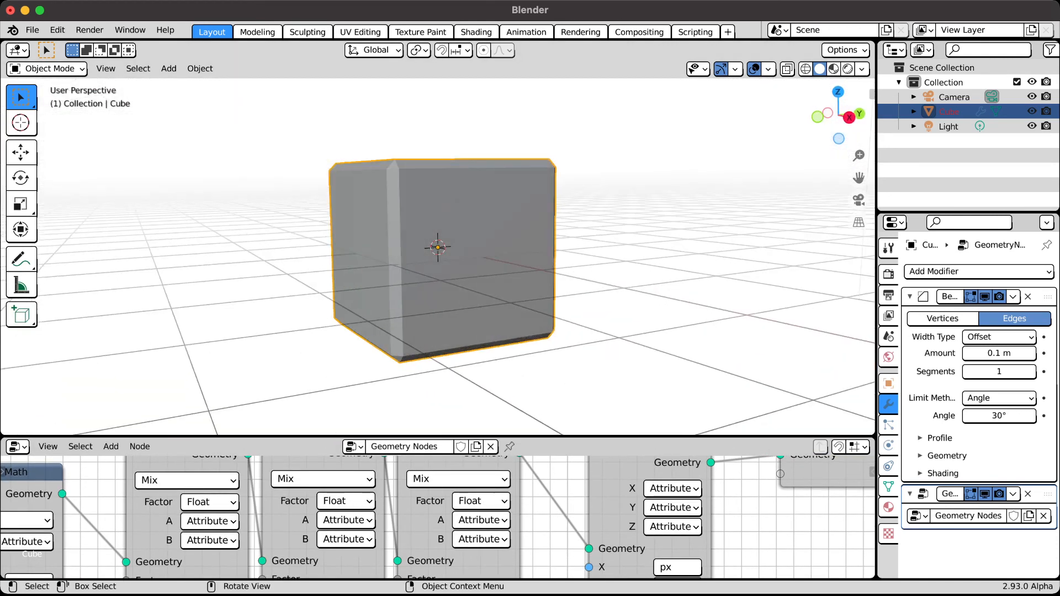
pyautogui.moveTo(437, 247); pyautogui.dragTo(437, 271, button='middle')
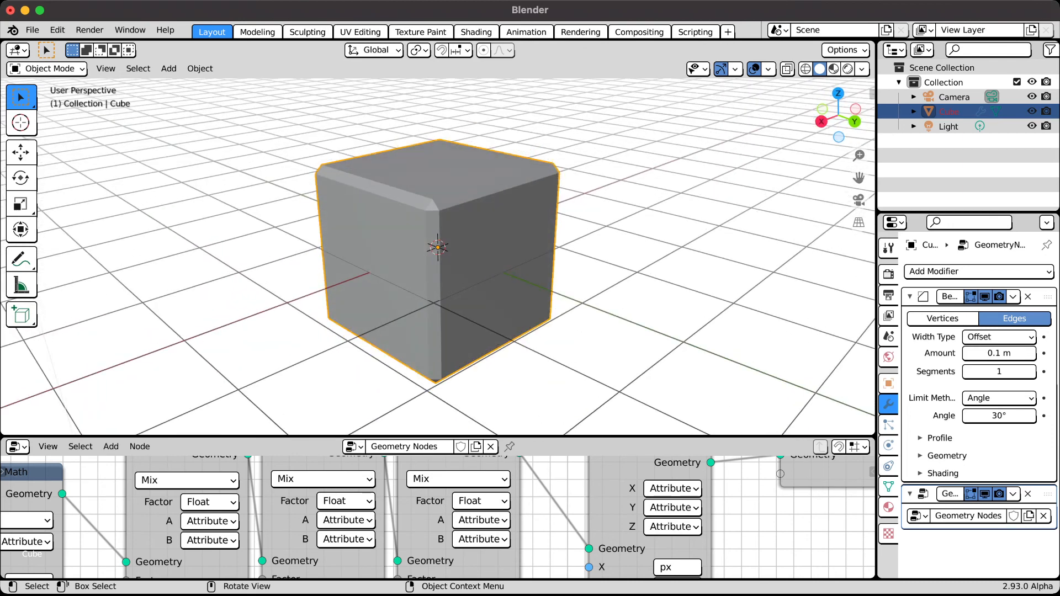
pyautogui.moveTo(438, 271); pyautogui.dragTo(452, 271, button='middle')
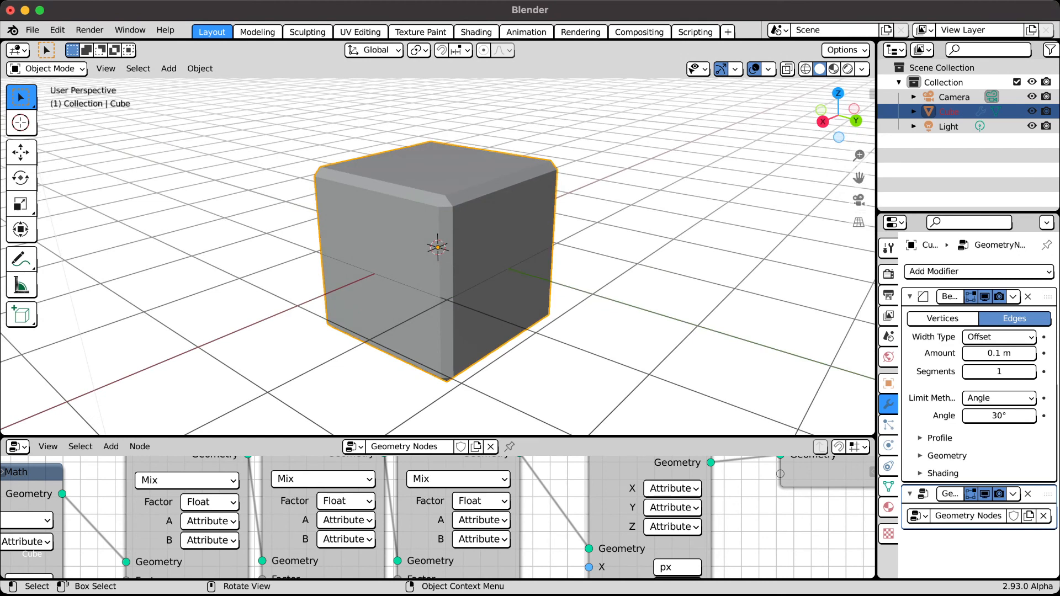
pyautogui.moveTo(452, 271); pyautogui.dragTo(334, 298, button='middle')
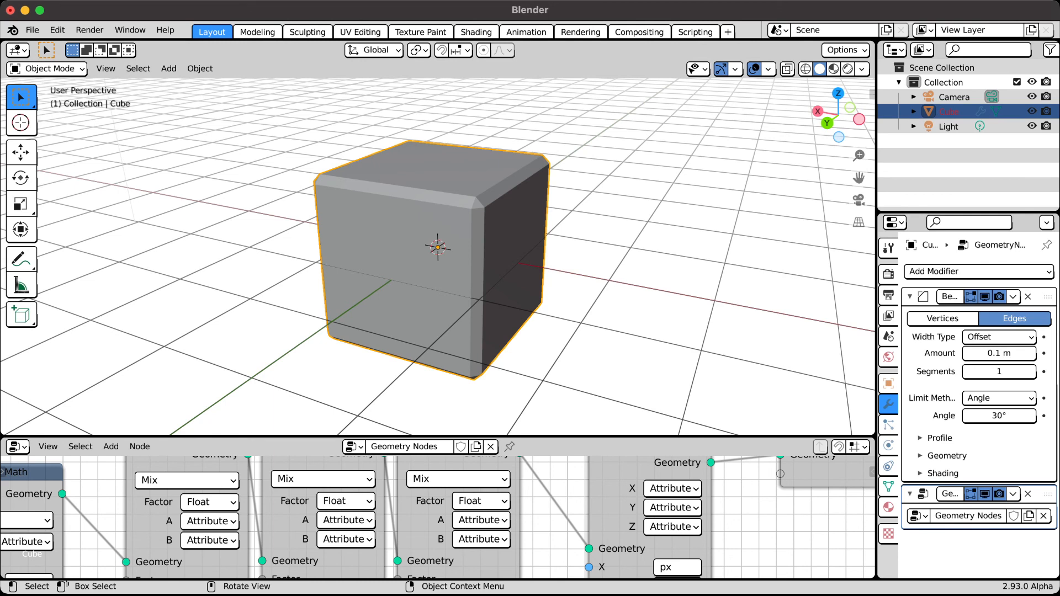
pyautogui.moveTo(438, 436); pyautogui.dragTo(437, 281)
pyautogui.scroll(-5, 437, 439)
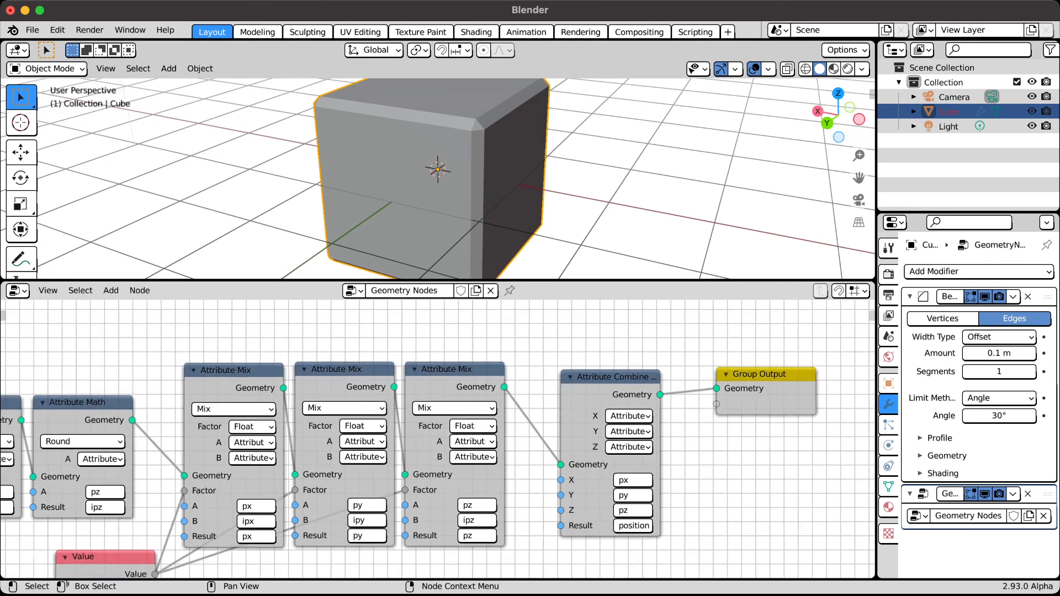
pyautogui.moveTo(438, 439); pyautogui.dragTo(520, 431, button='middle')
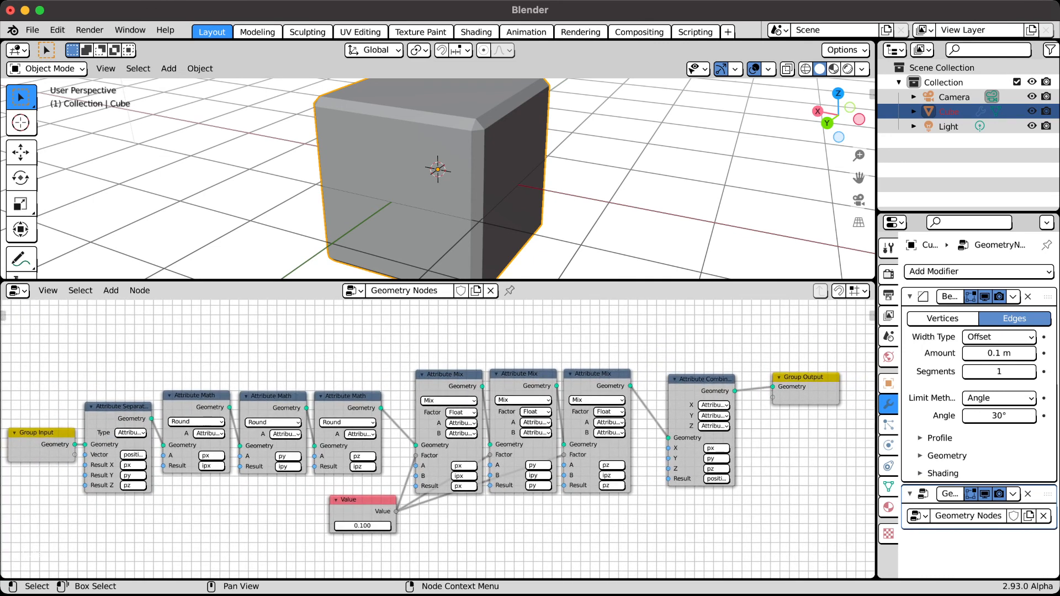